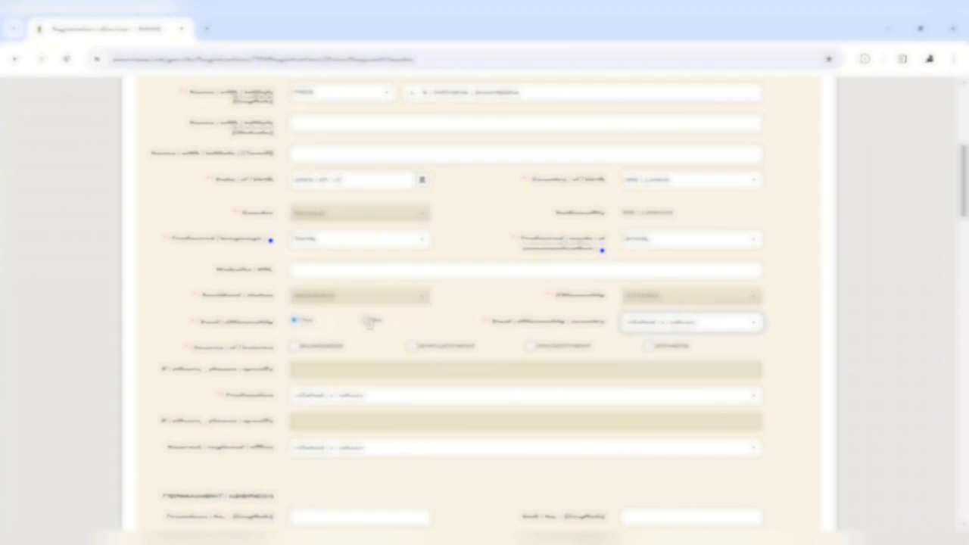
# - Set dual citizenship to No and tick Employment as a source of income
pyautogui.click(369, 321)
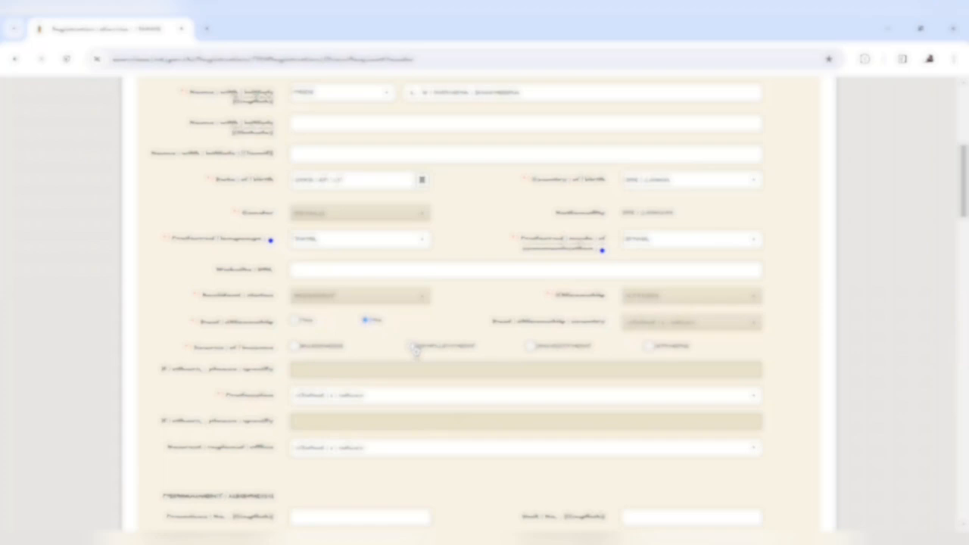
pyautogui.click(416, 351)
pyautogui.click(344, 370)
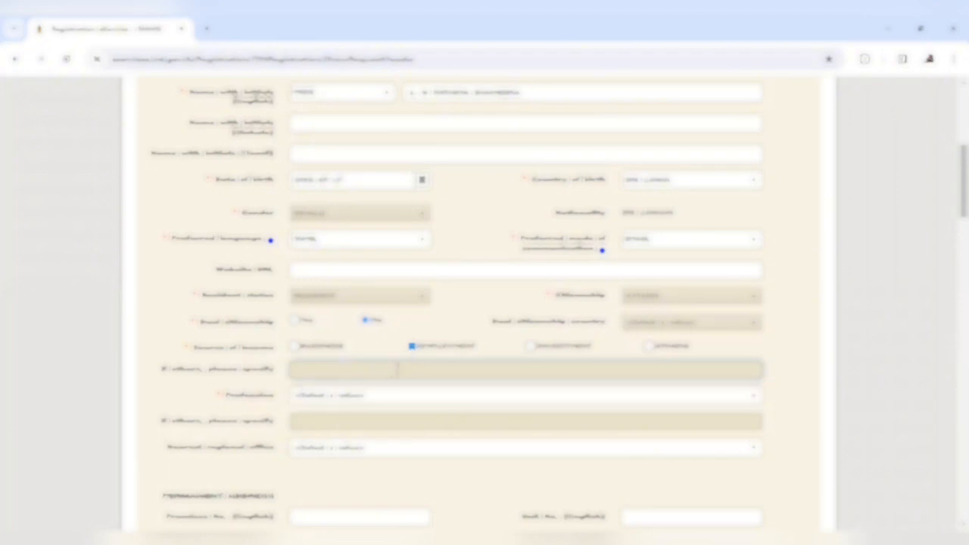
pyautogui.click(380, 397)
pyautogui.click(380, 399)
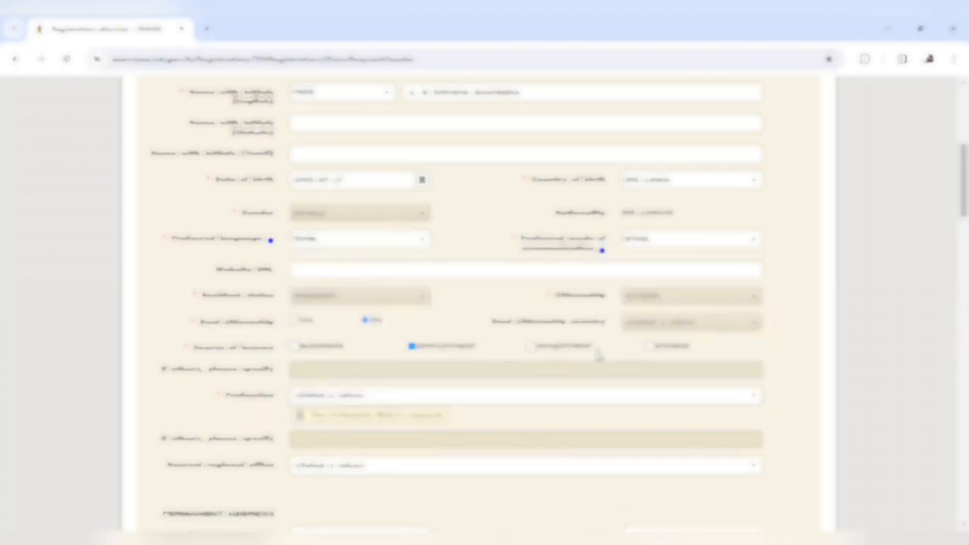
# - Clear the Others income source so Employment is the only one ticked
pyautogui.click(649, 346)
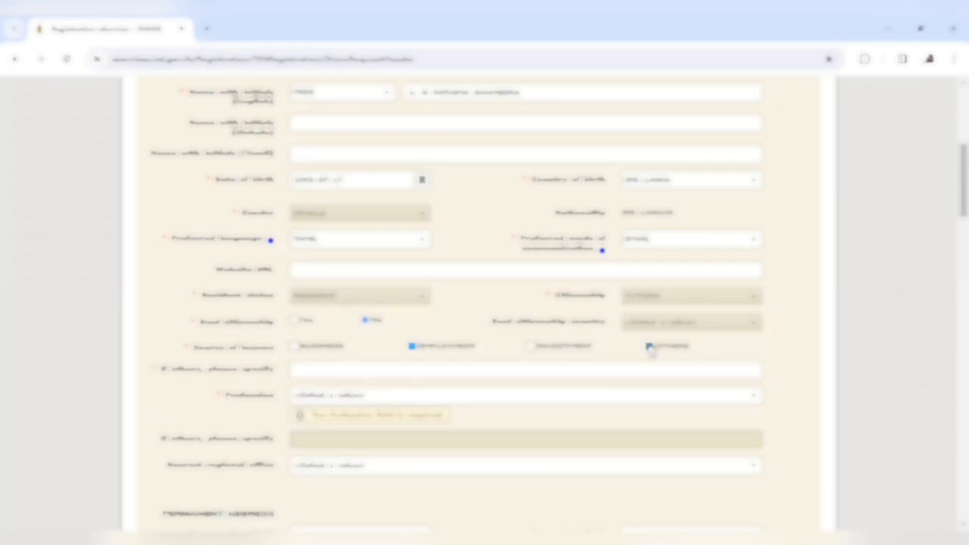
pyautogui.click(648, 346)
pyautogui.click(649, 346)
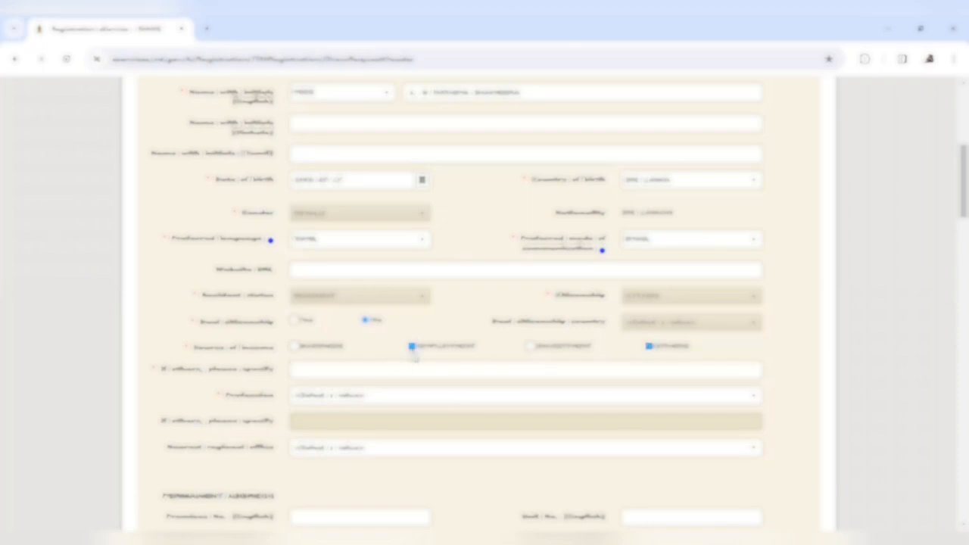
pyautogui.click(415, 349)
pyautogui.click(364, 371)
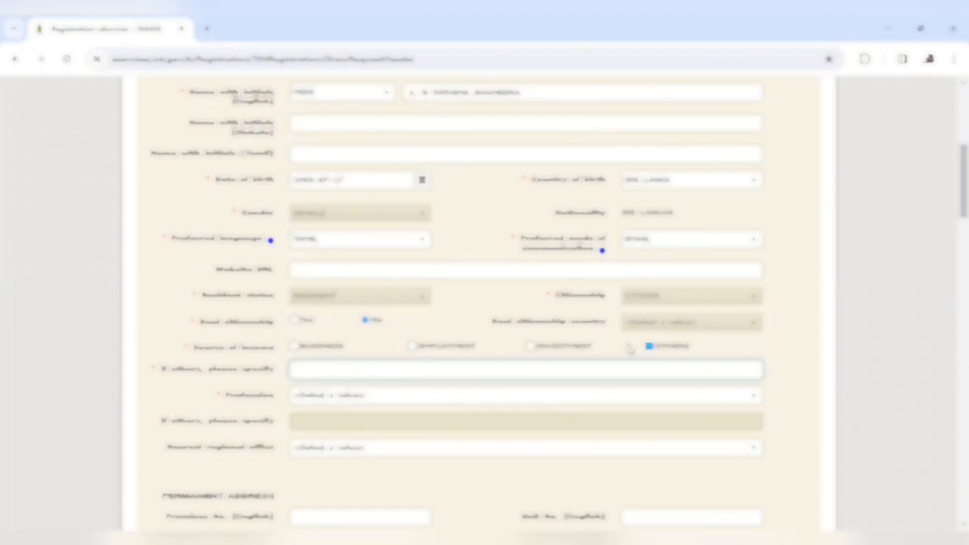
pyautogui.click(649, 346)
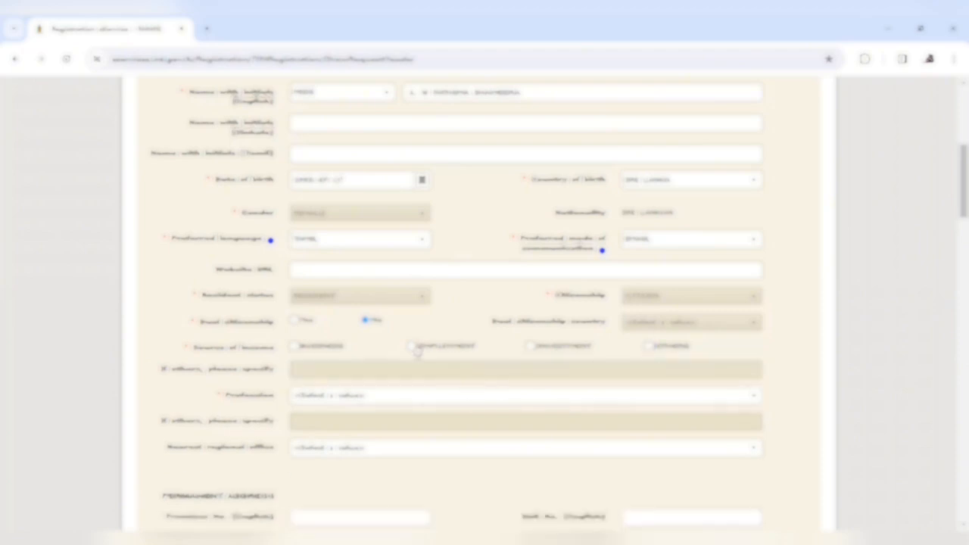
pyautogui.click(413, 347)
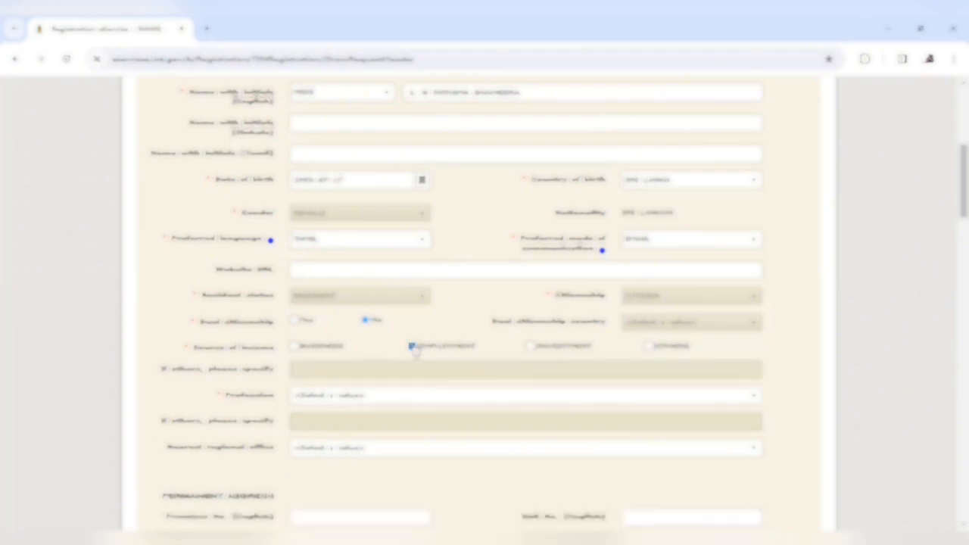
# - Choose NOT APPLICABLE as the profession
pyautogui.click(399, 402)
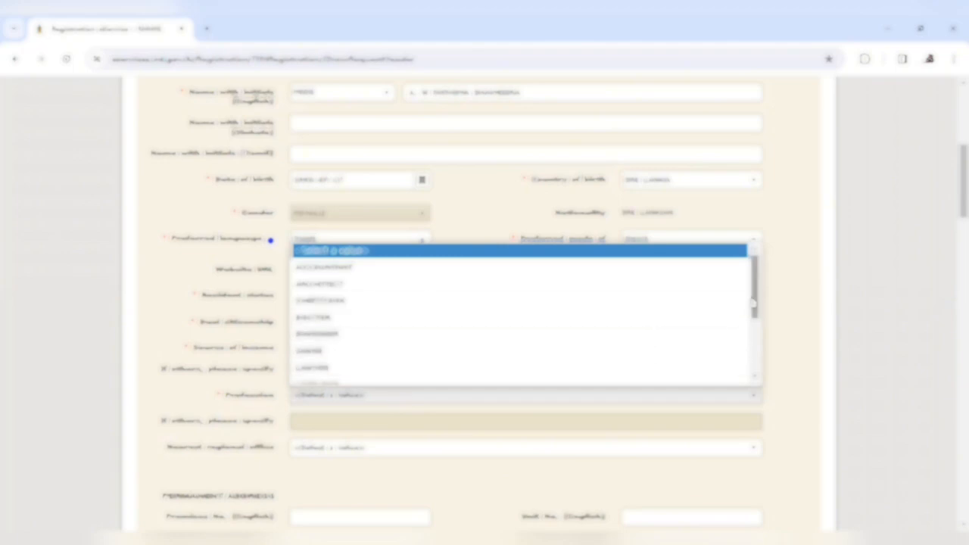
pyautogui.scroll(-2, 753, 303)
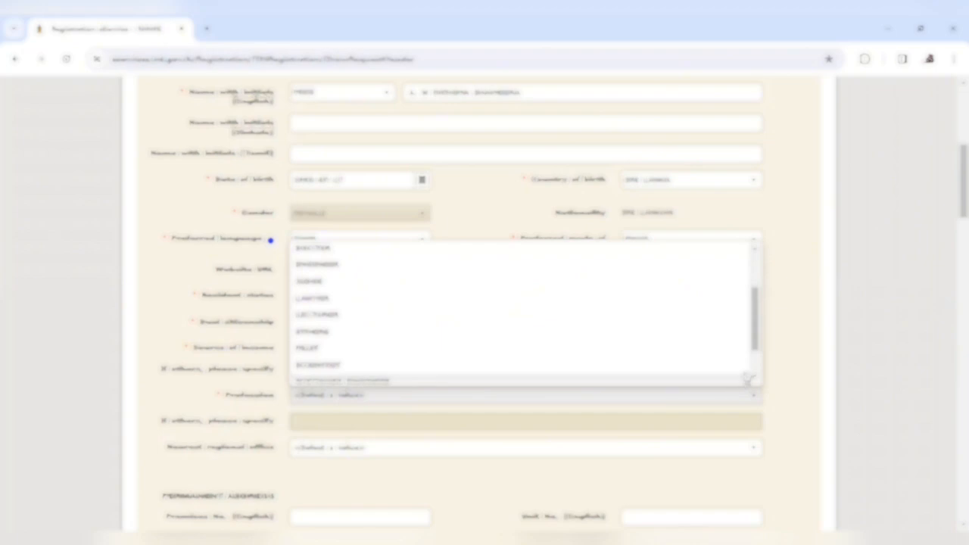
pyautogui.scroll(2, 757, 300)
pyautogui.moveTo(757, 300); pyautogui.dragTo(942, 396)
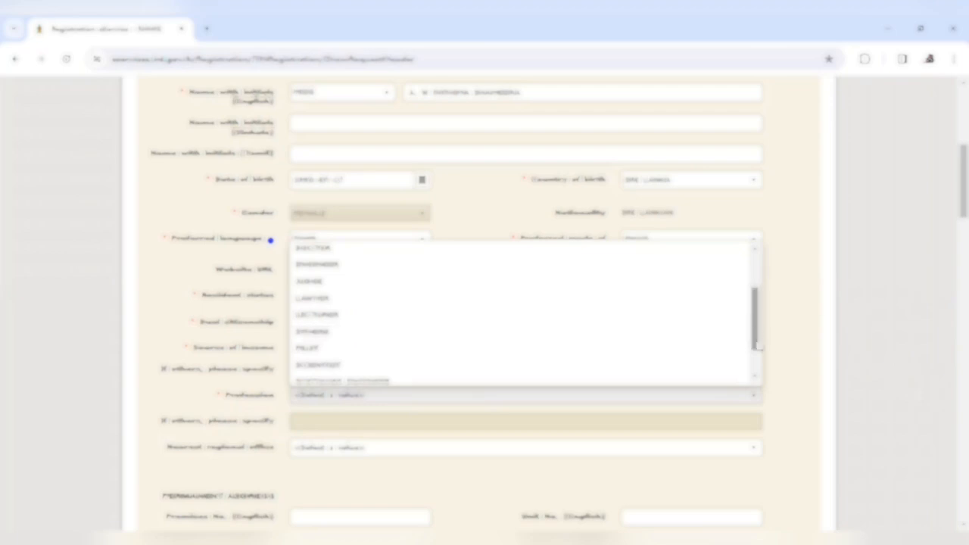
pyautogui.moveTo(757, 336); pyautogui.dragTo(759, 358)
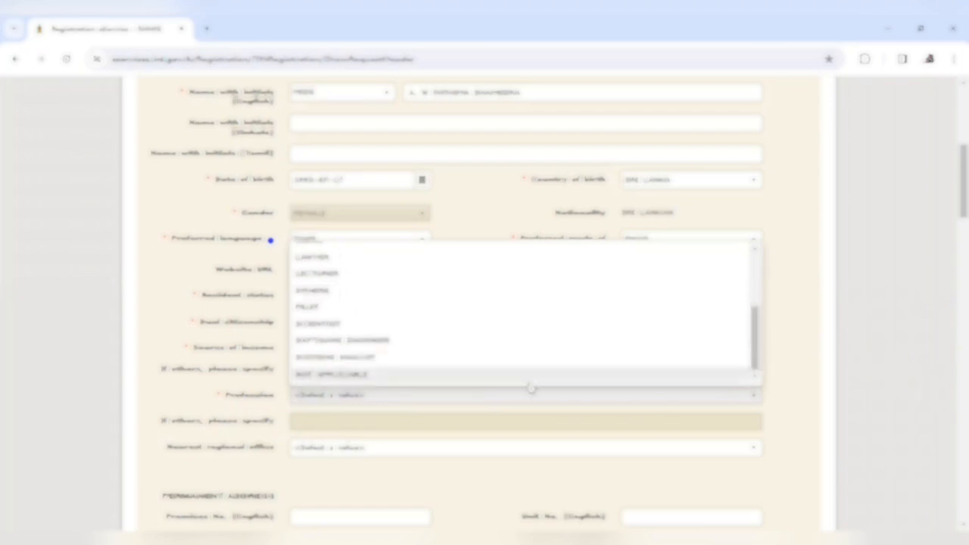
pyautogui.click(530, 379)
pyautogui.click(415, 417)
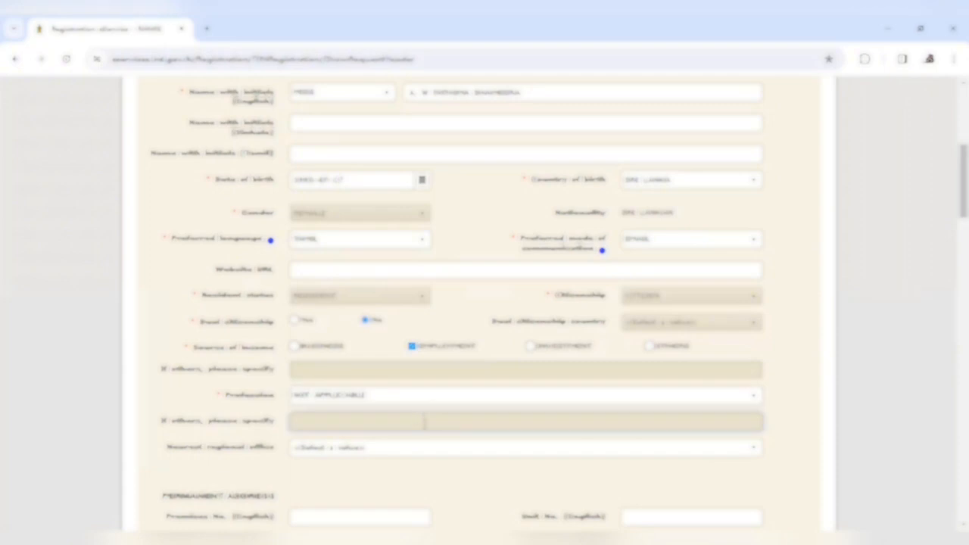
# - Set the nearest regional office to BADULLA REGIONAL OFFICE
pyautogui.click(480, 324)
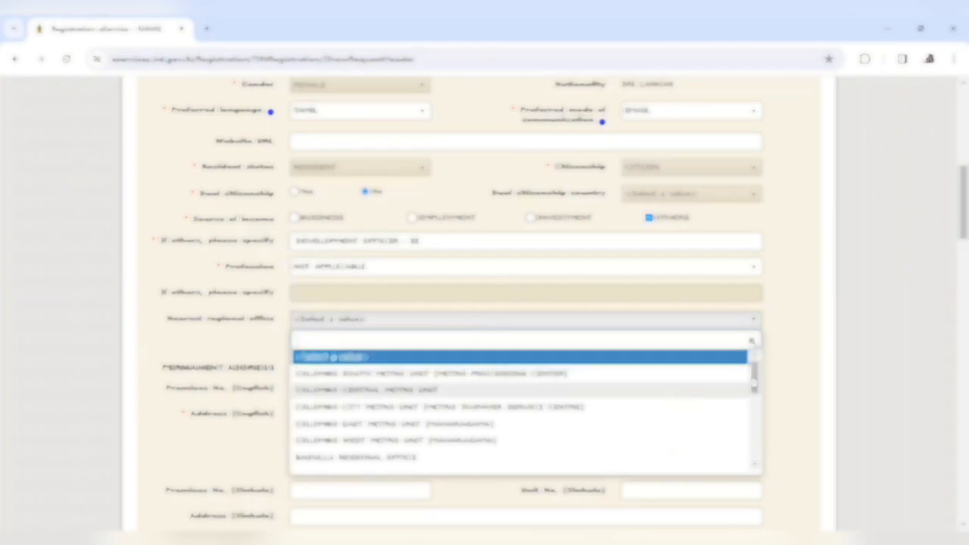
pyautogui.moveTo(757, 382); pyautogui.dragTo(750, 335)
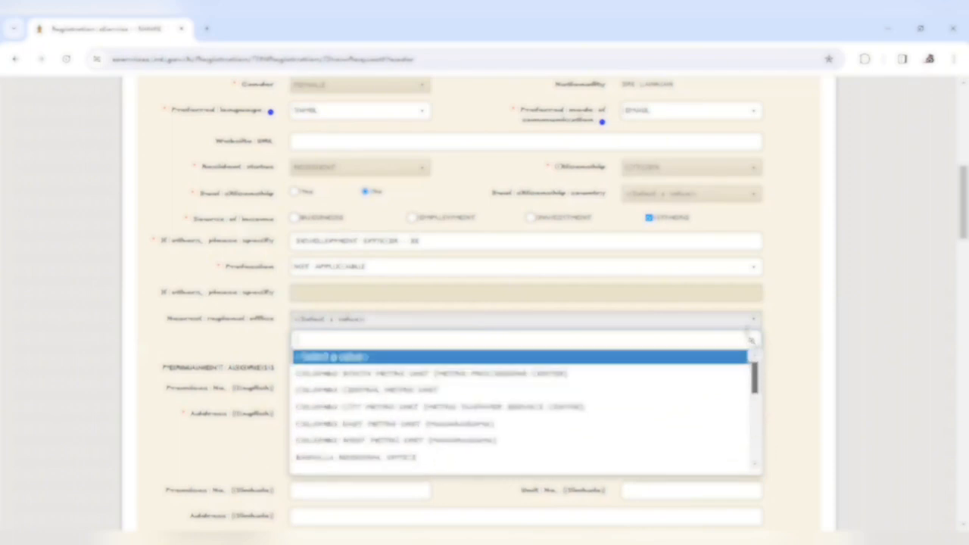
pyautogui.click(350, 458)
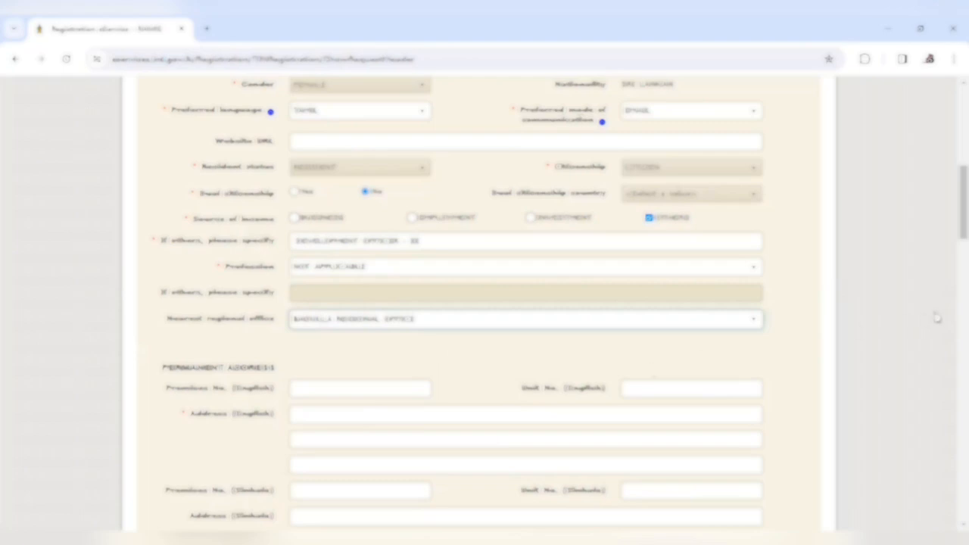
# - Enter the permanent address's English unit number
pyautogui.scroll(-3, 485, 303)
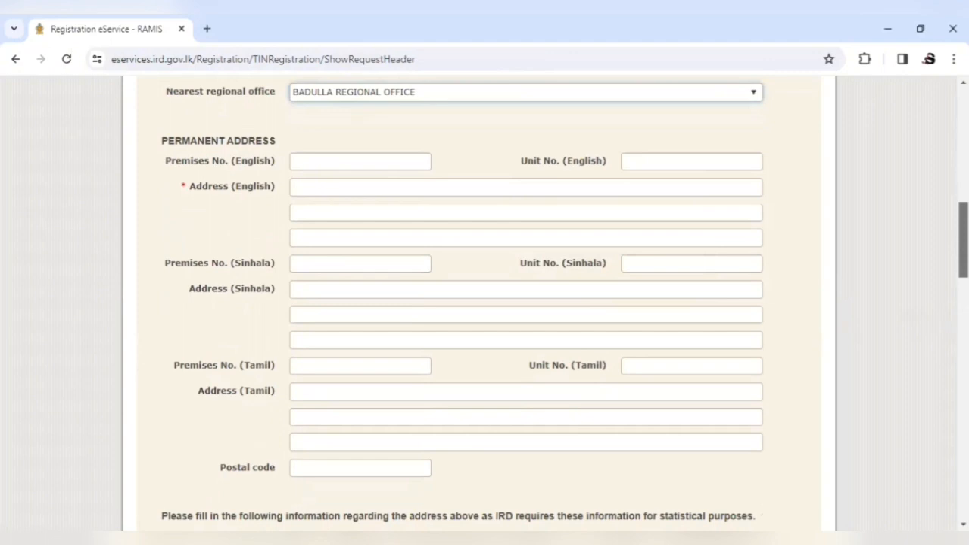
pyautogui.moveTo(963, 256); pyautogui.dragTo(963, 258)
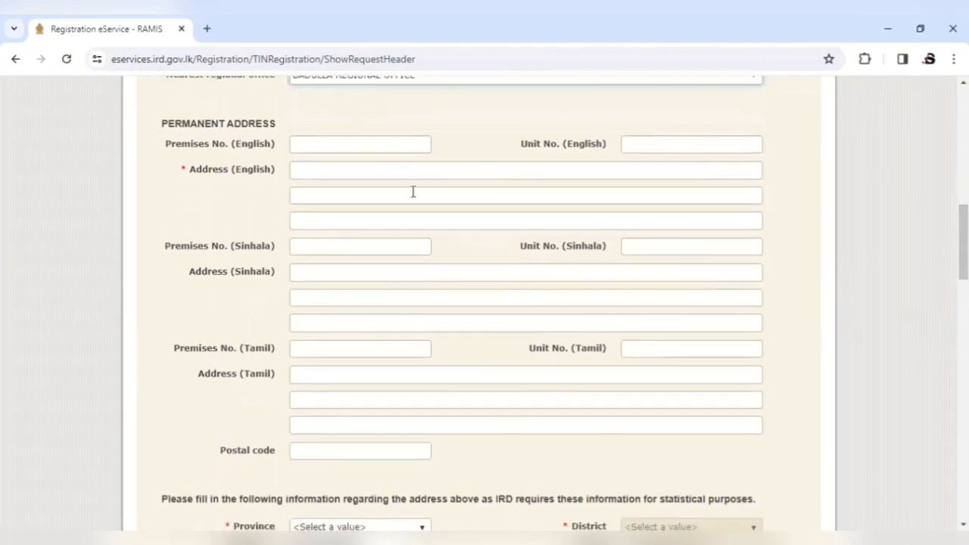
pyautogui.click(345, 142)
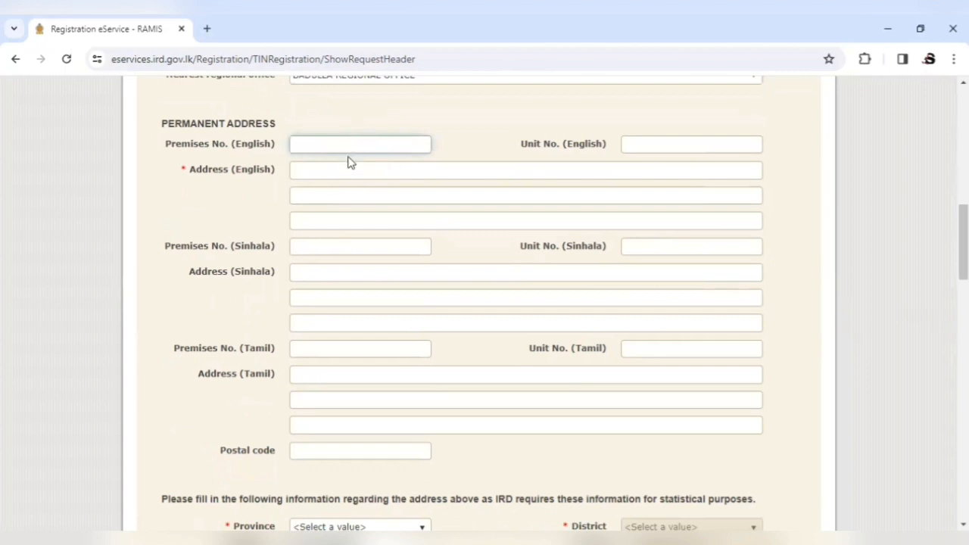
pyautogui.click(340, 165)
pyautogui.click(335, 145)
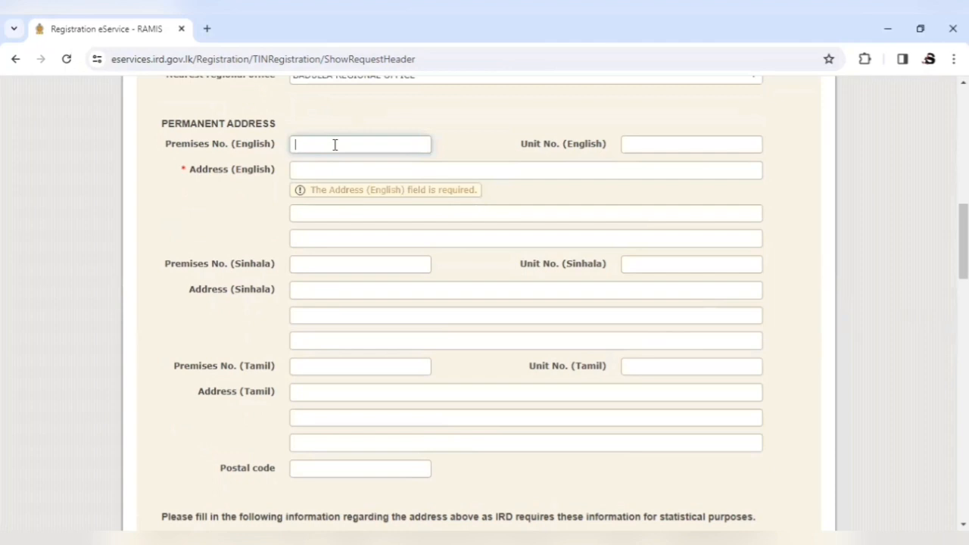
pyautogui.click(360, 173)
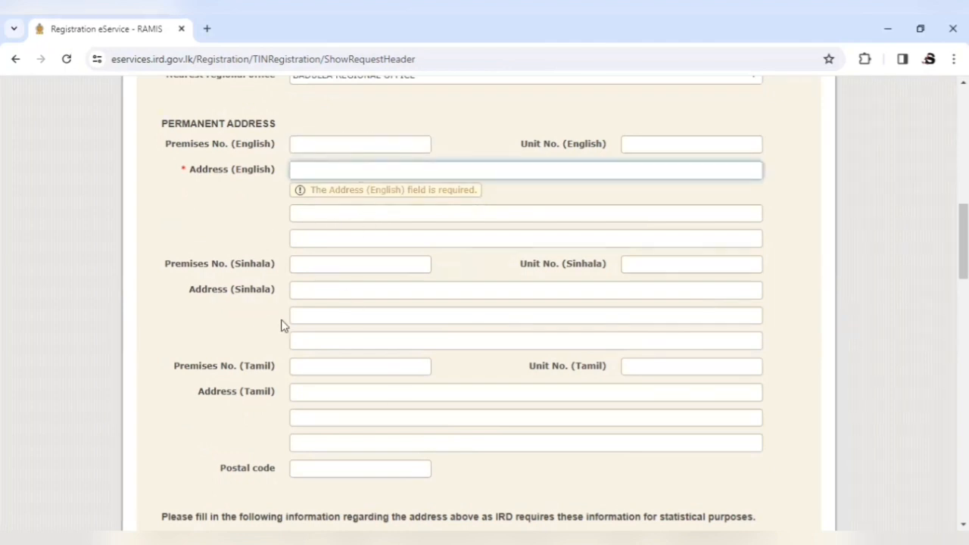
pyautogui.click(638, 146)
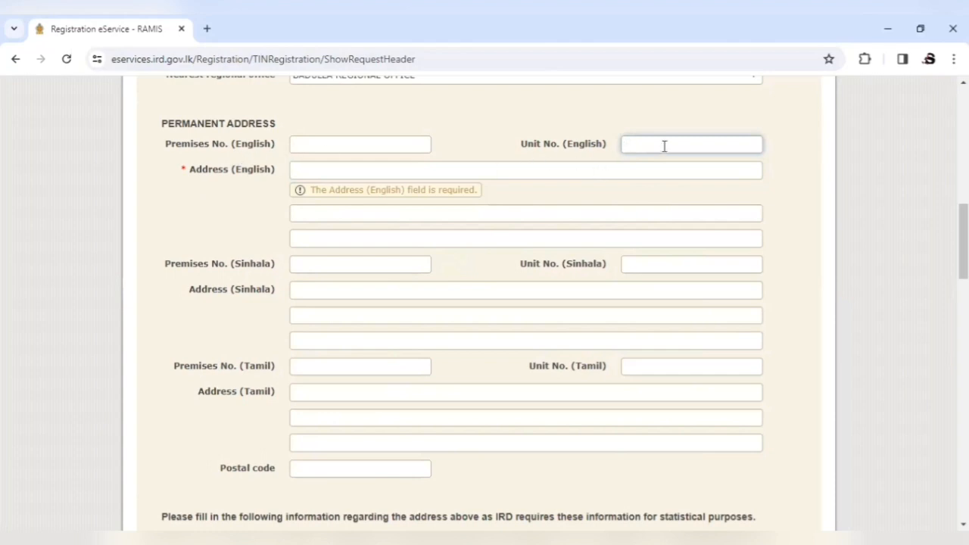
pyautogui.write('33-12')
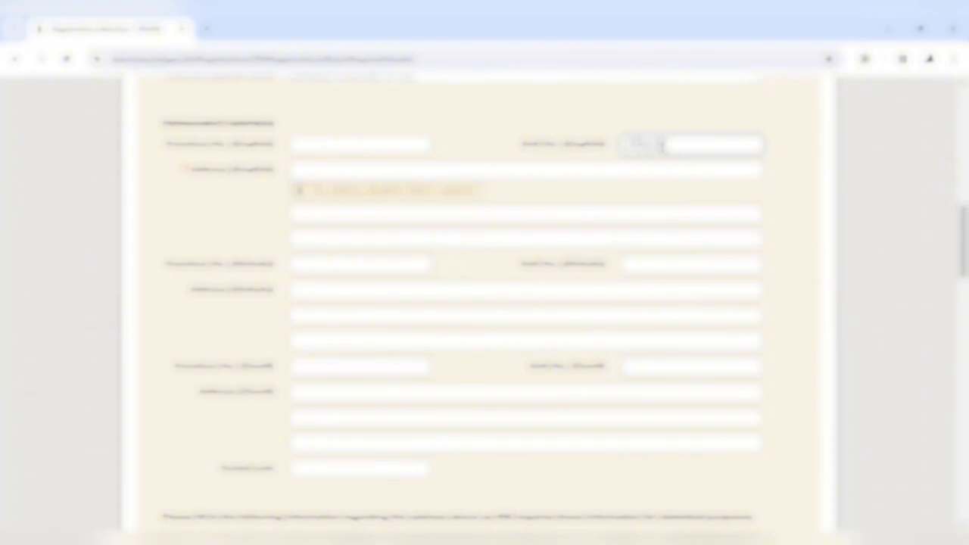
# - Fill the first and second English address lines with the street and town
pyautogui.click(459, 171)
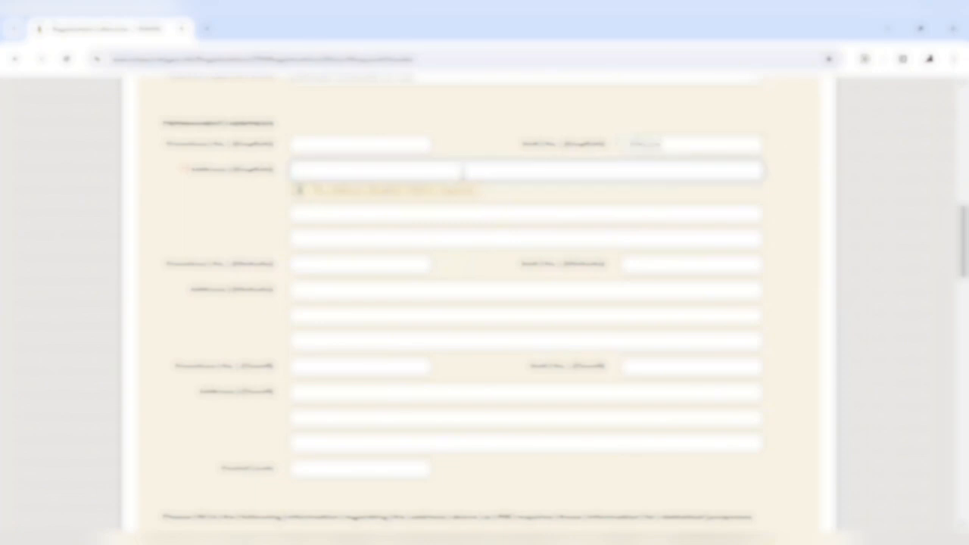
pyautogui.write('xxxx')
pyautogui.write(' xxxxx')
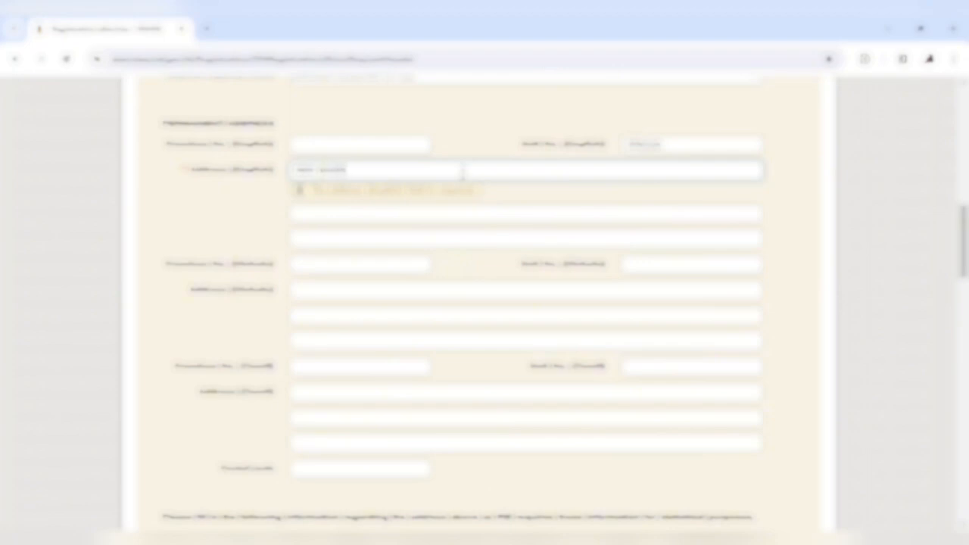
pyautogui.click(484, 203)
pyautogui.write('SOUTHRAGAMA')
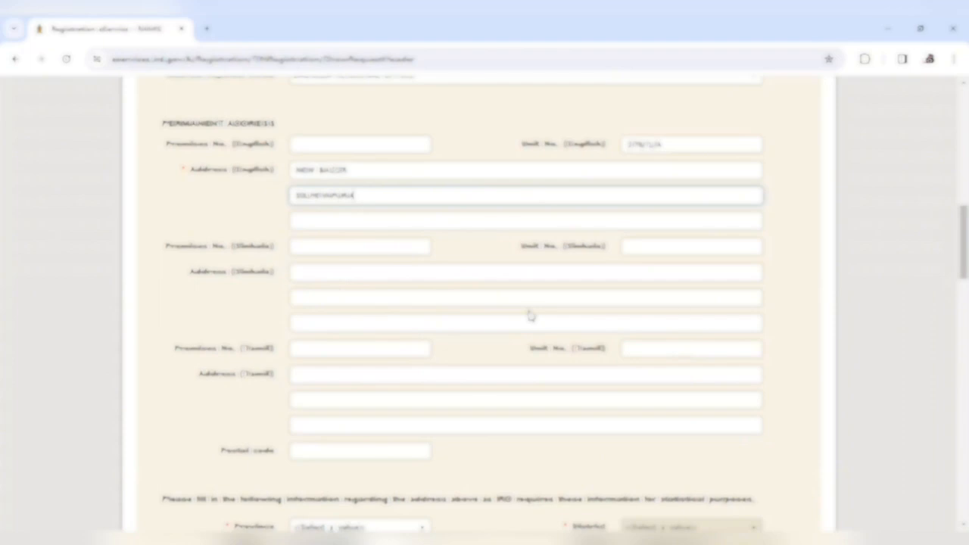
# - Enter the postal code for the permanent address
pyautogui.scroll(-2, 407, 341)
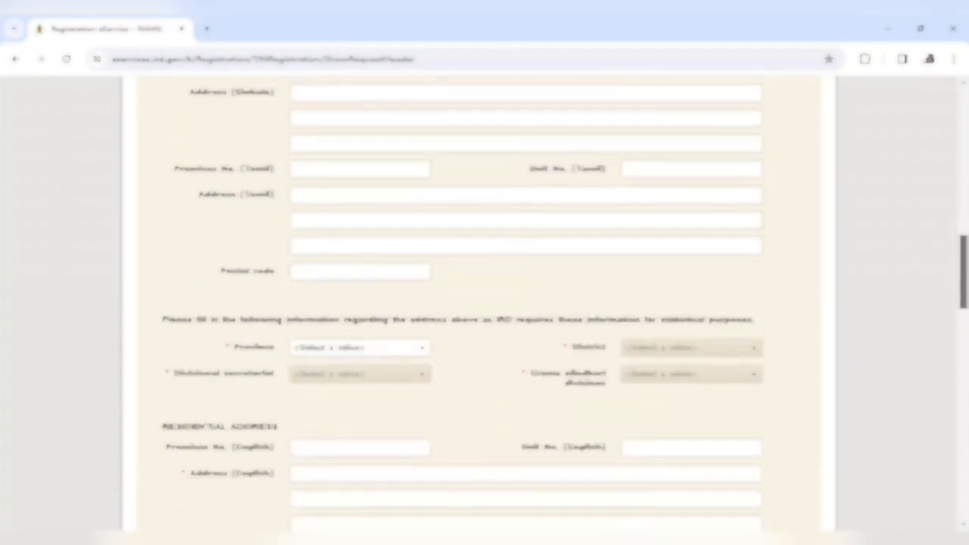
pyautogui.click(387, 266)
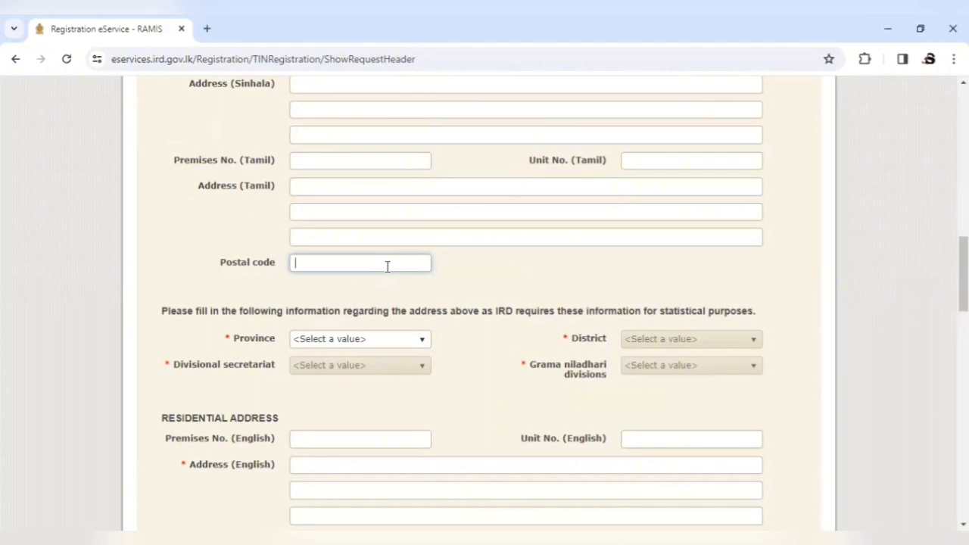
pyautogui.write('90364')
pyautogui.moveTo(964, 264); pyautogui.dragTo(963, 292)
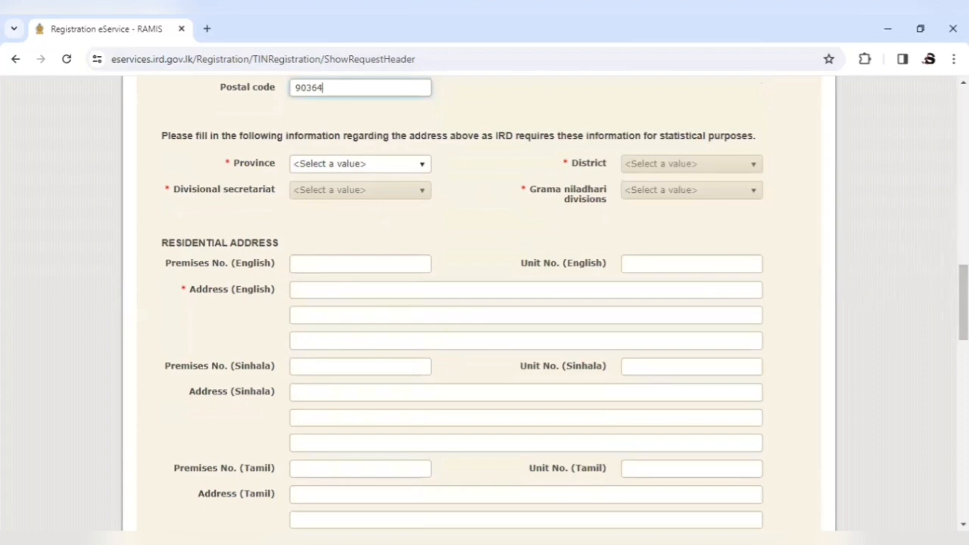
pyautogui.moveTo(963, 303)
pyautogui.mouseDown()
pyautogui.moveTo(963, 288)
pyautogui.moveTo(964, 301)
pyautogui.mouseUp()
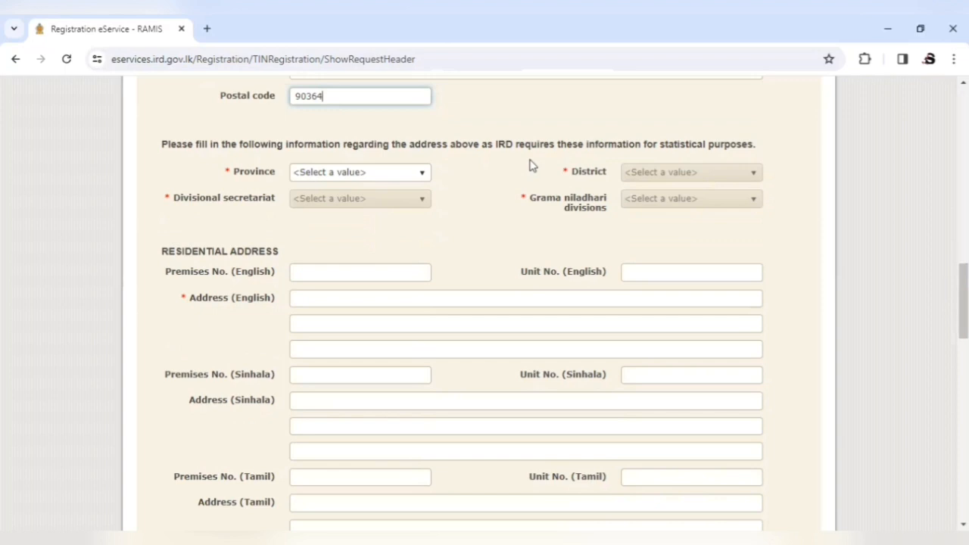
# - Set the address province to UVA and the district to BADULLA
pyautogui.click(422, 177)
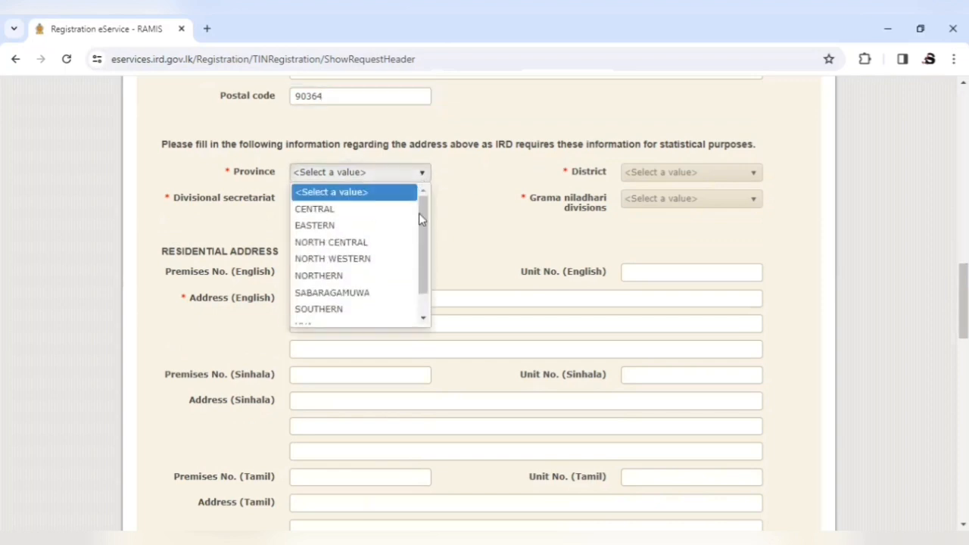
pyautogui.scroll(-2, 325, 280)
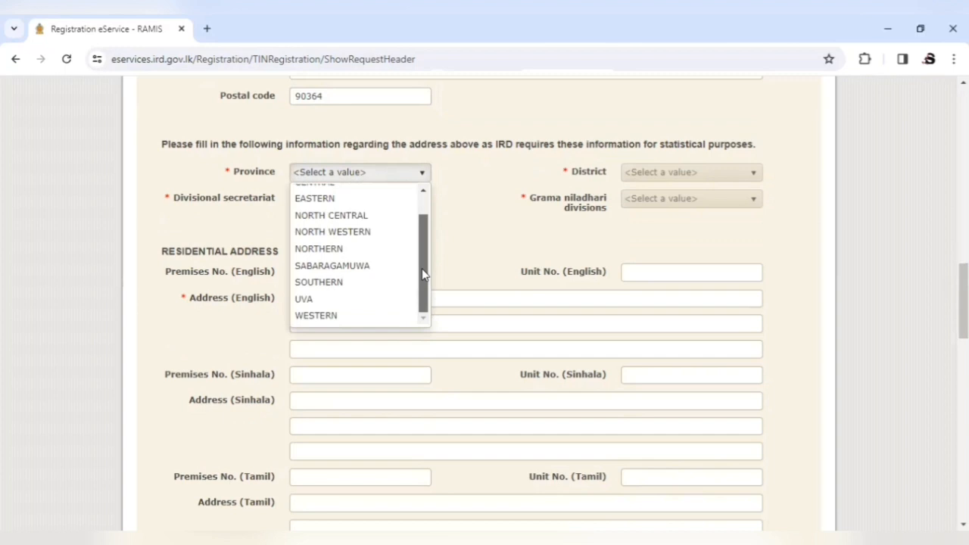
pyautogui.click(312, 301)
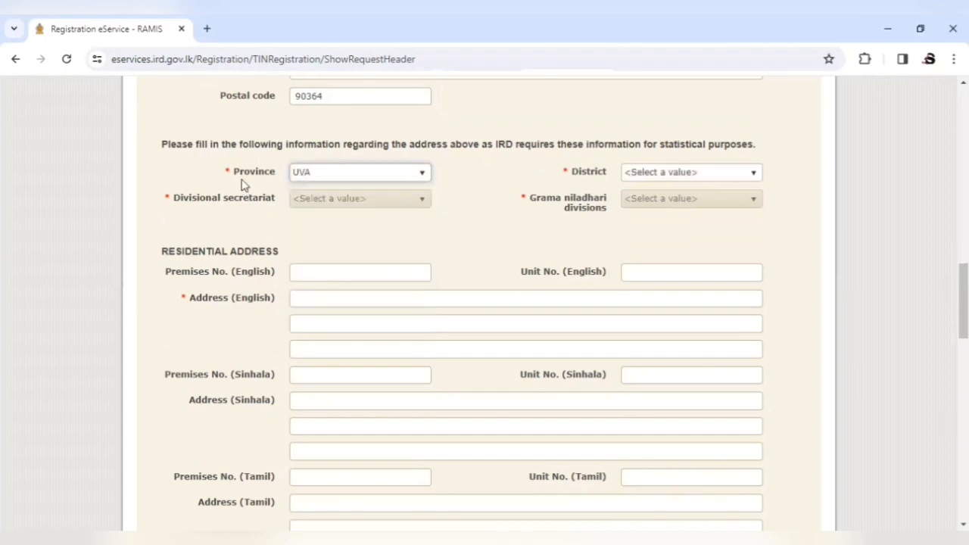
pyautogui.click(703, 180)
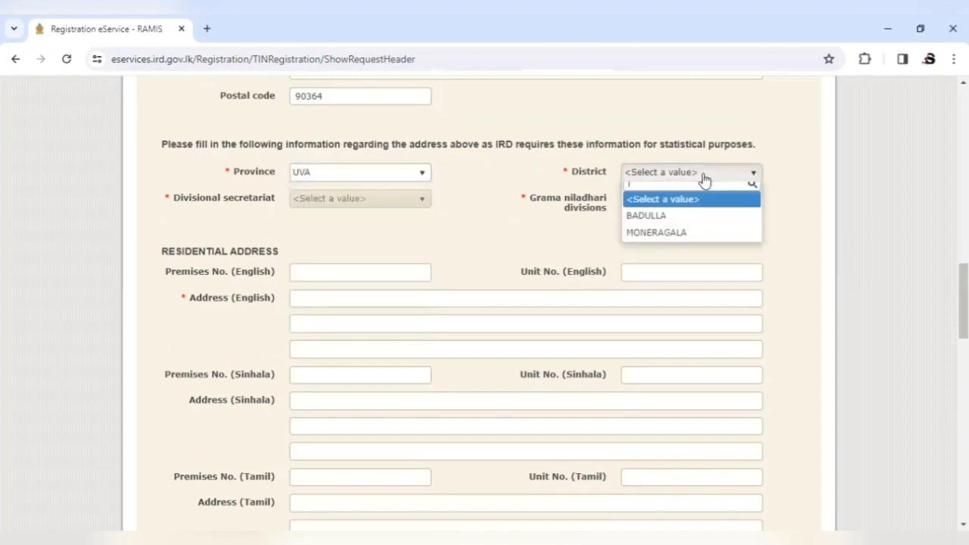
pyautogui.click(656, 233)
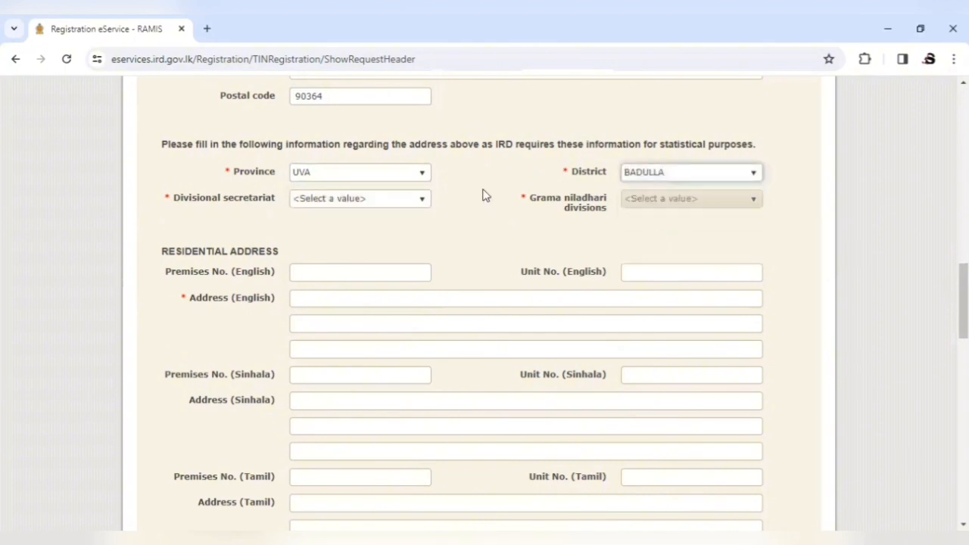
# - Choose WELIMADA as divisional secretariat and SILMIYAPURA as Grama niladhari division
pyautogui.click(373, 201)
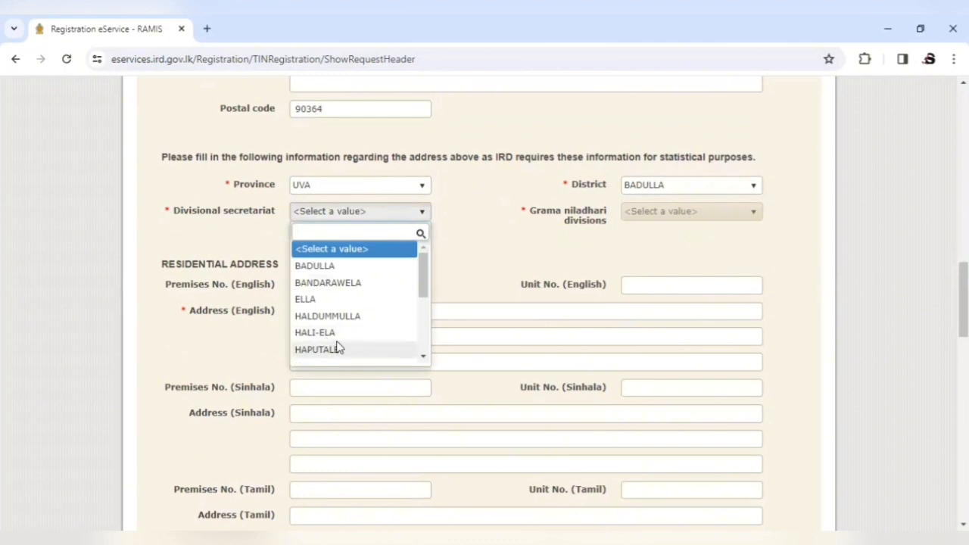
pyautogui.moveTo(420, 270); pyautogui.dragTo(421, 329)
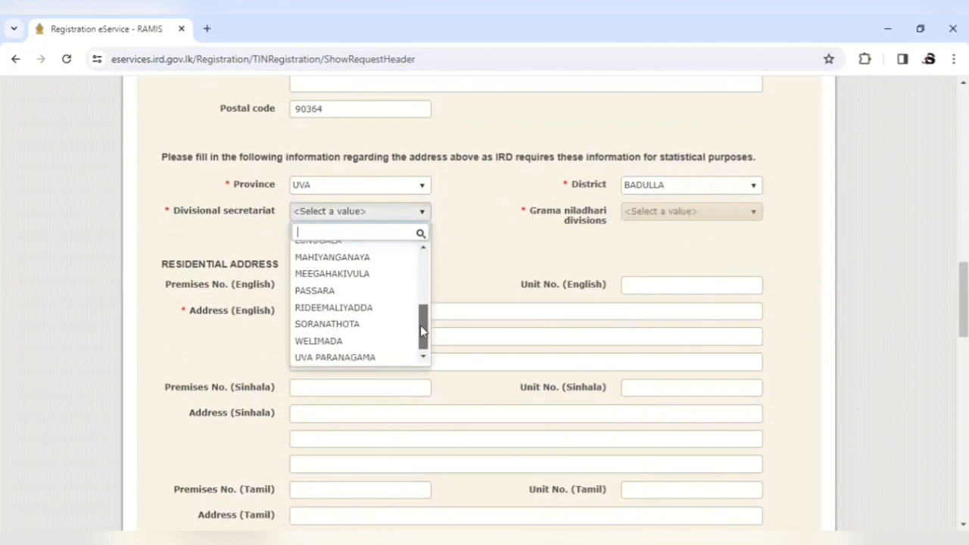
pyautogui.click(299, 338)
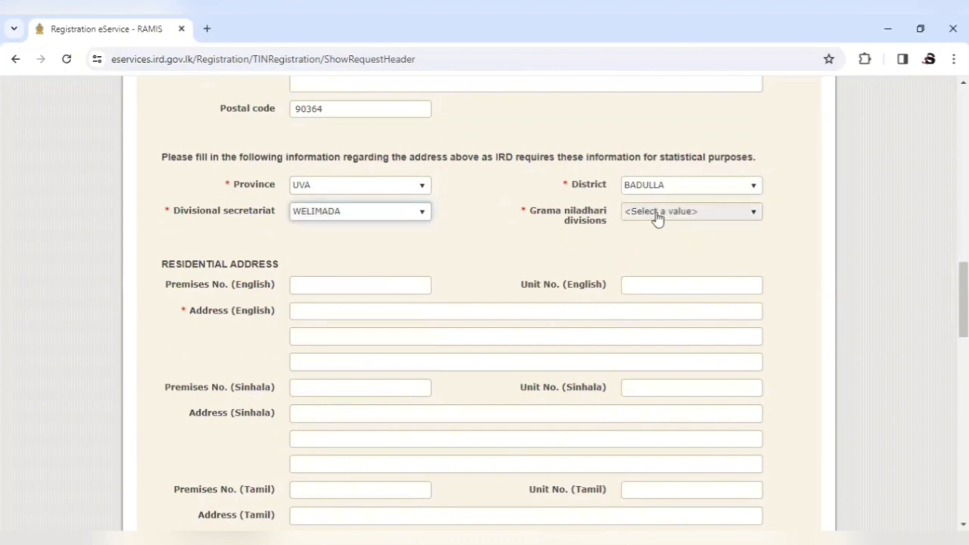
pyautogui.click(659, 214)
pyautogui.moveTo(756, 263); pyautogui.dragTo(758, 344)
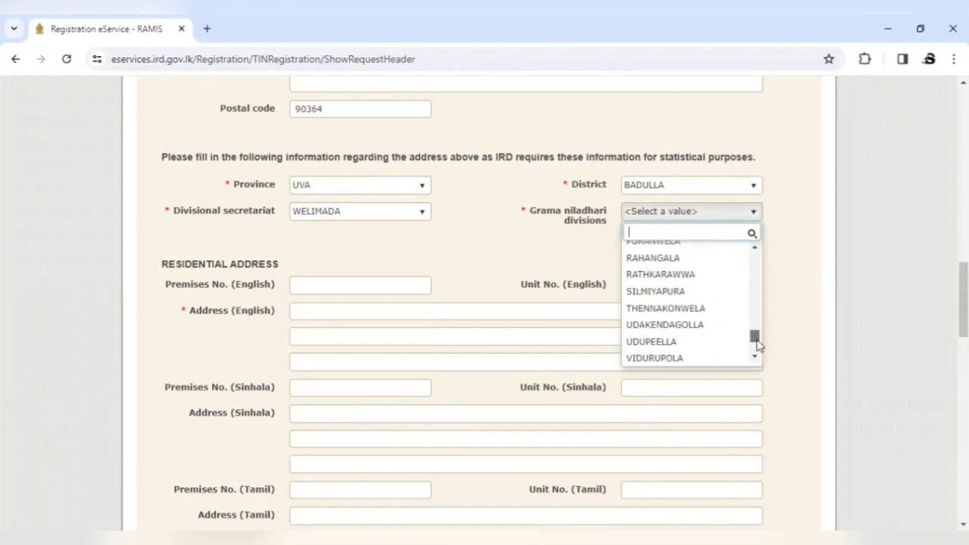
pyautogui.click(656, 292)
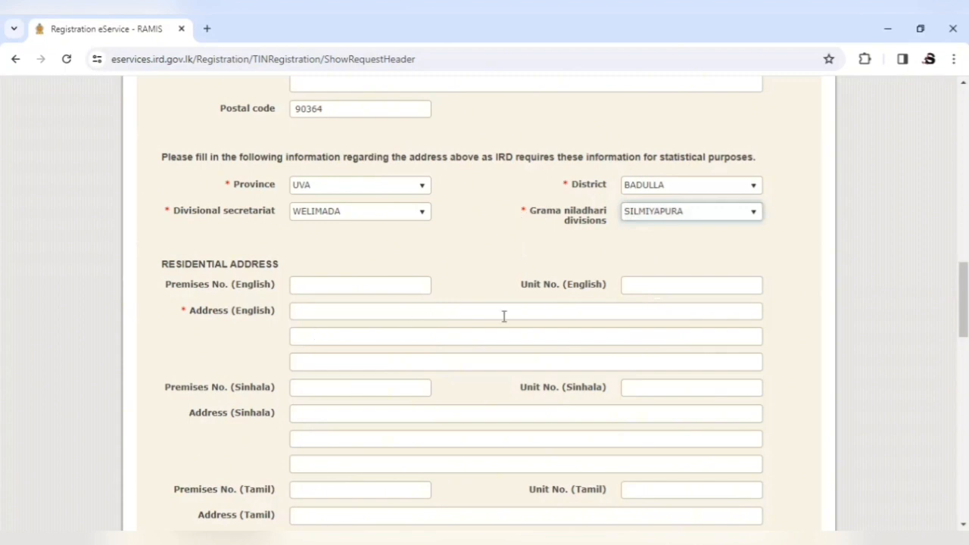
pyautogui.scroll(-2, 504, 317)
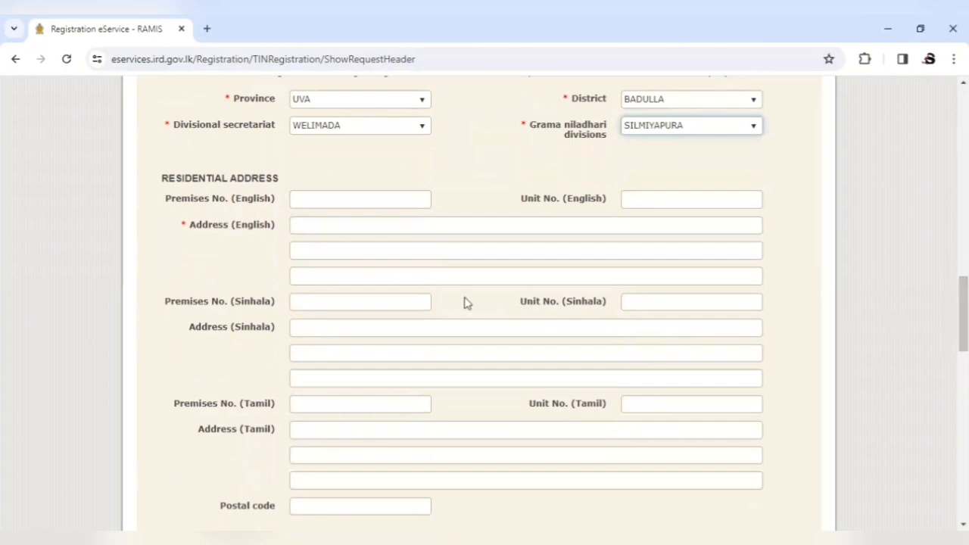
# - Begin typing the residential address's English unit number
pyautogui.click(354, 195)
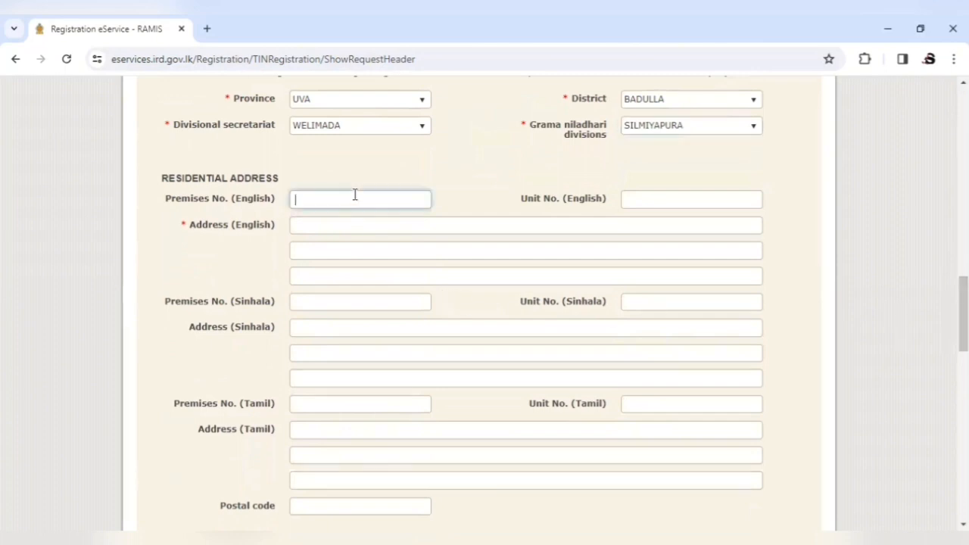
pyautogui.click(655, 201)
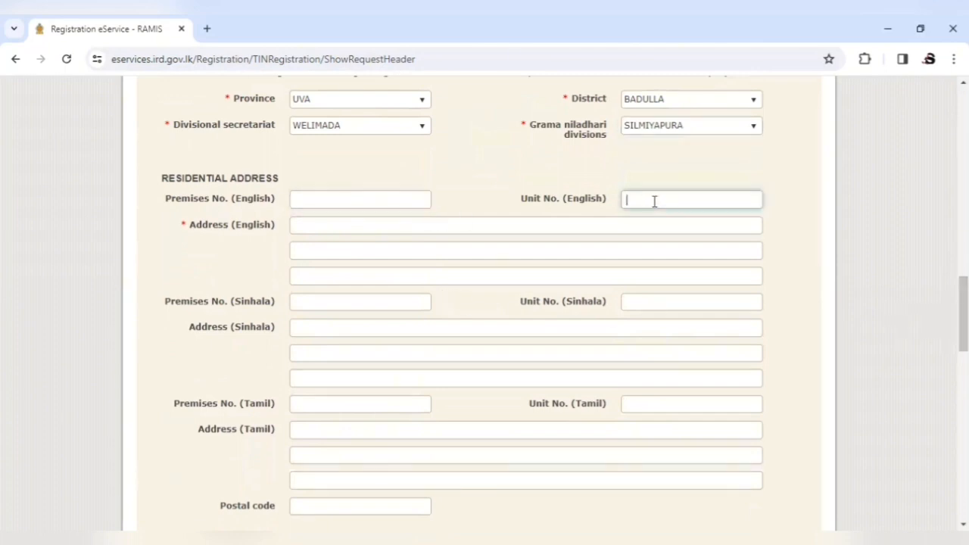
pyautogui.write('NO-')
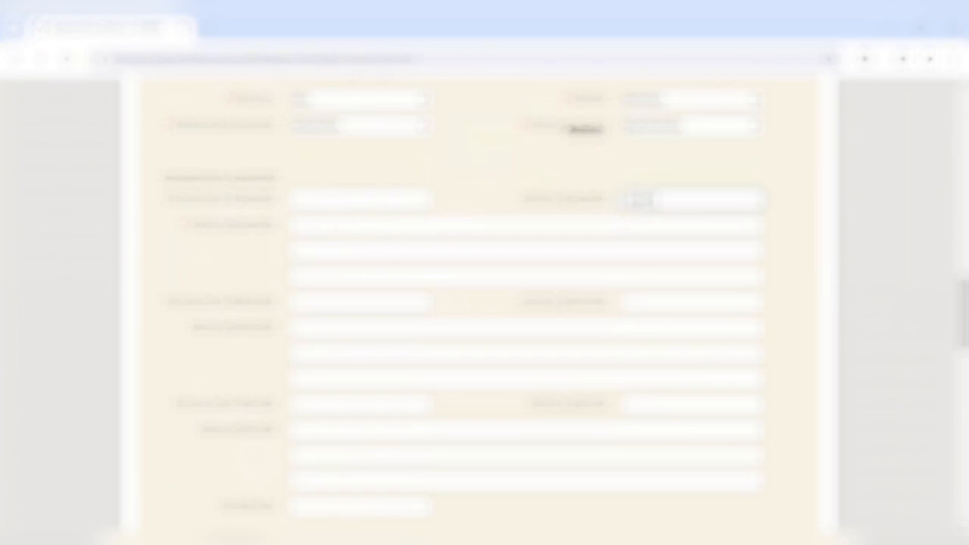
pyautogui.write('0')
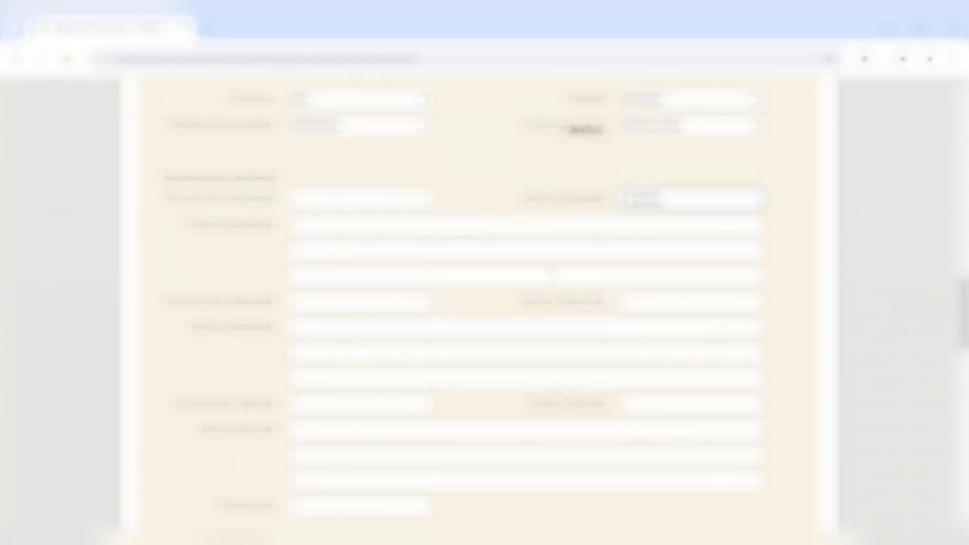
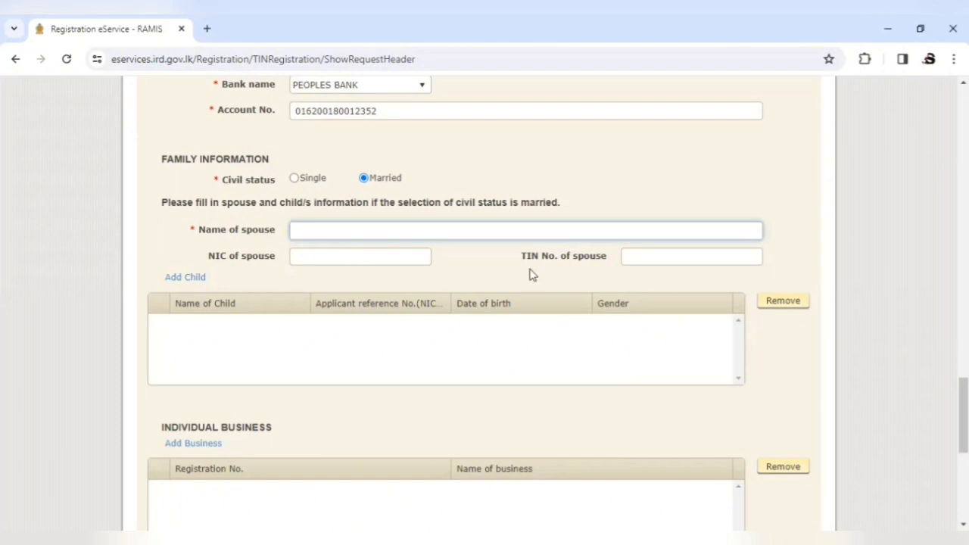
# - Skip past the spouse's TIN number and open the Child's Information dialog
pyautogui.click(673, 255)
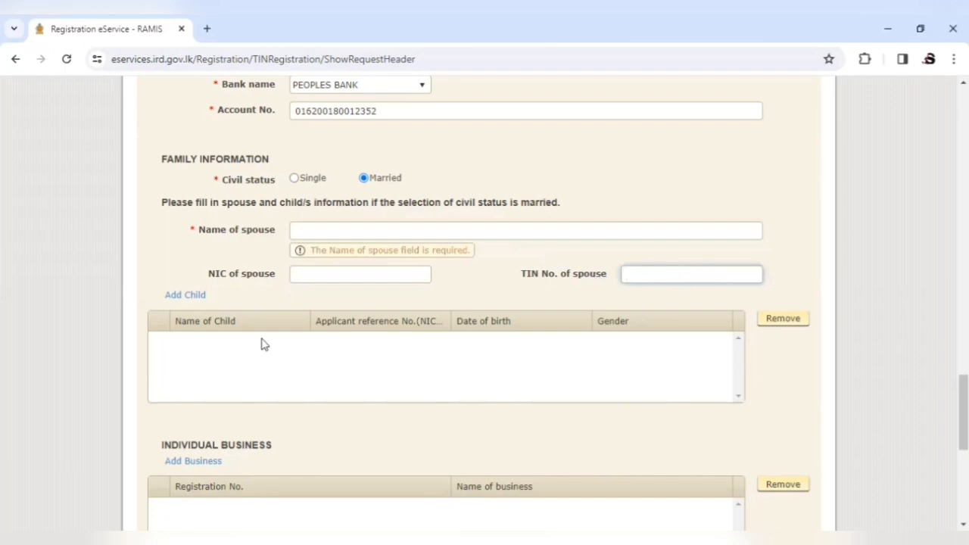
pyautogui.click(195, 298)
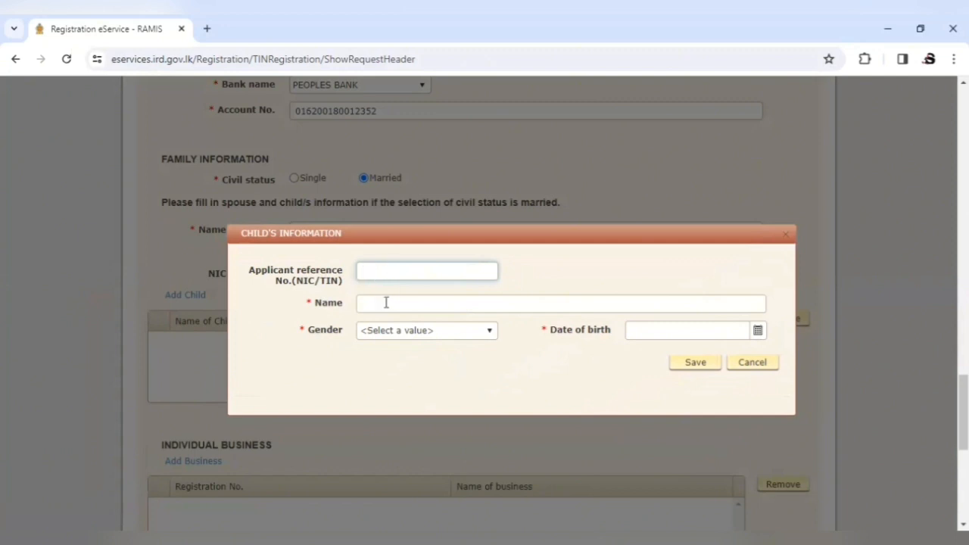
# - Check the child's name, gender and birth-date fields, then cancel without adding a child
pyautogui.click(386, 306)
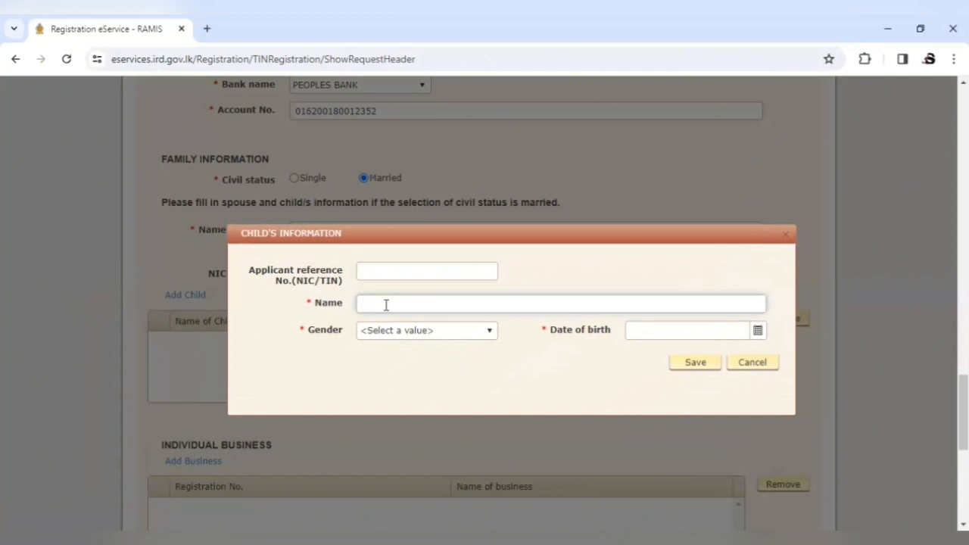
pyautogui.click(466, 333)
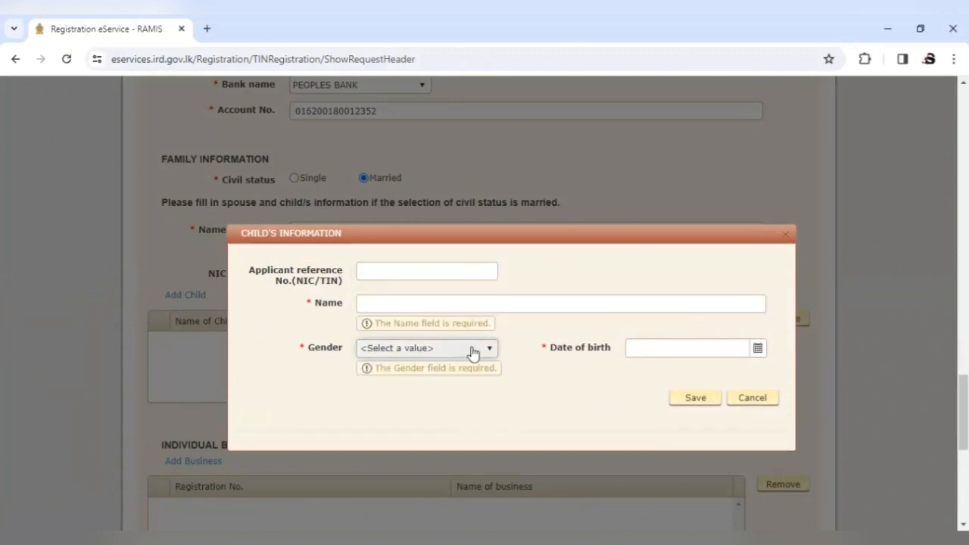
pyautogui.click(473, 350)
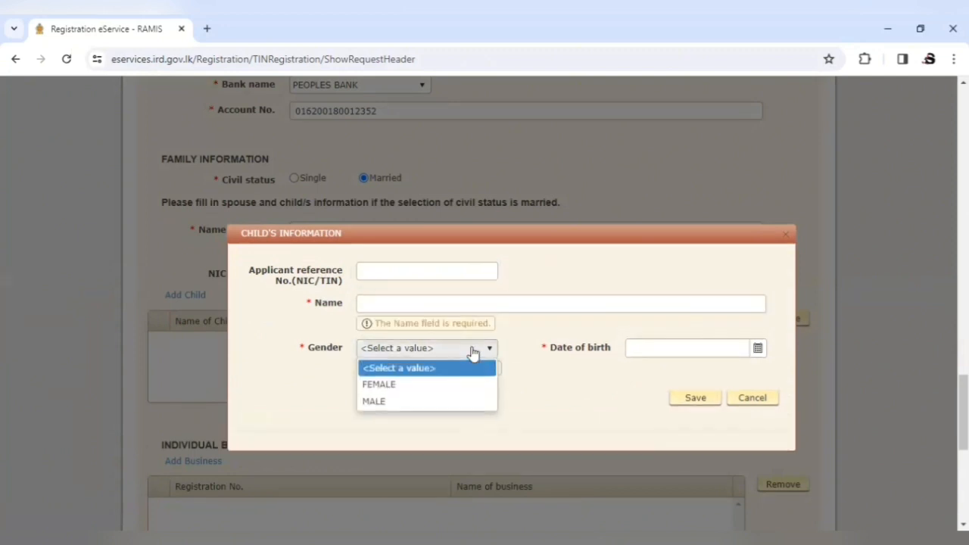
pyautogui.click(560, 387)
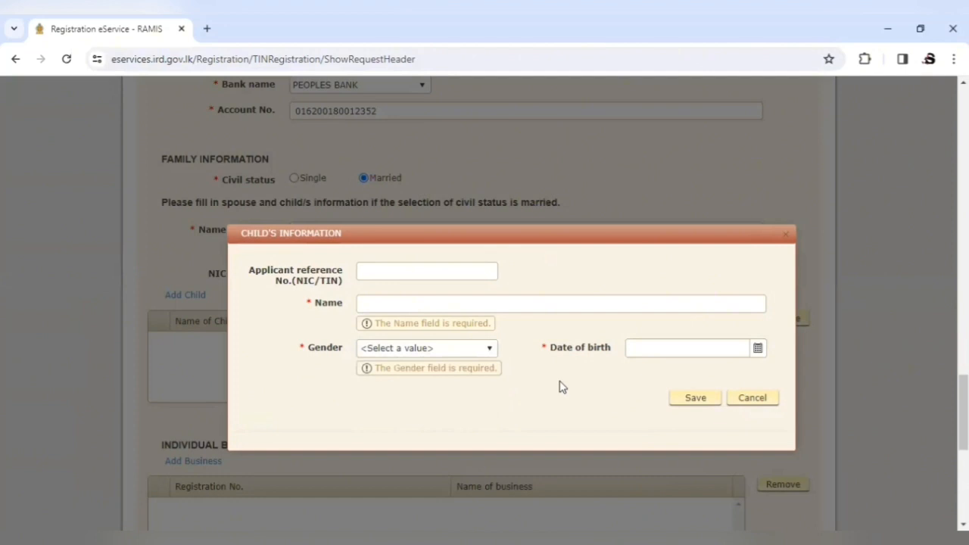
pyautogui.click(728, 347)
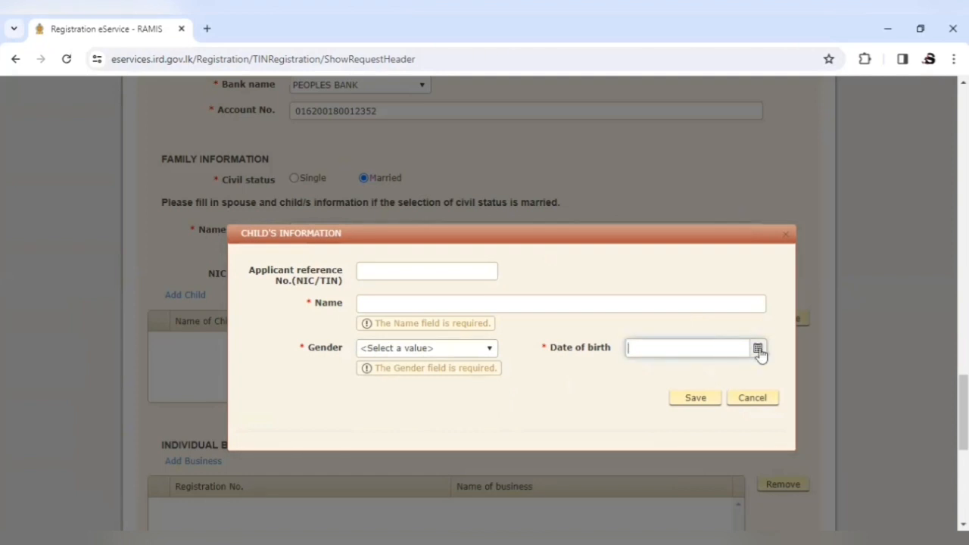
pyautogui.click(758, 349)
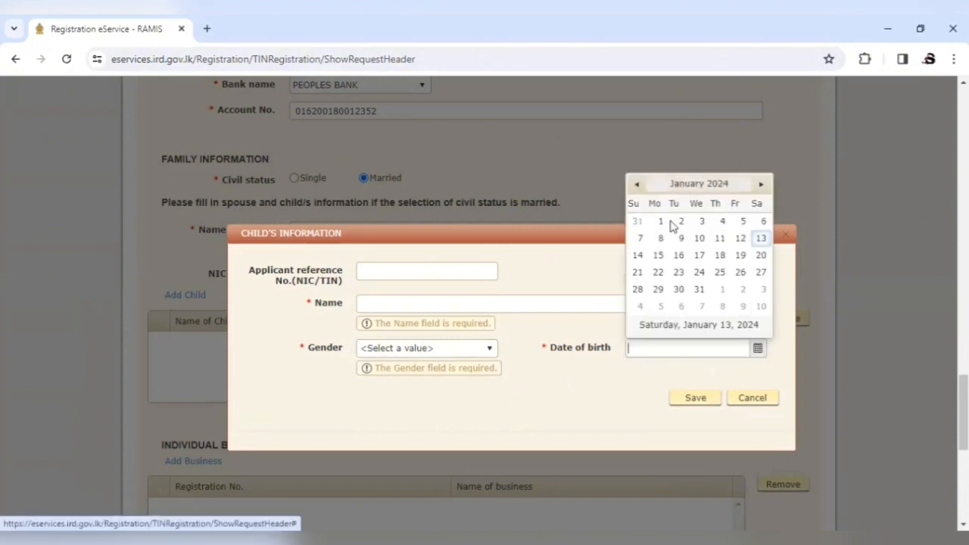
pyautogui.click(757, 347)
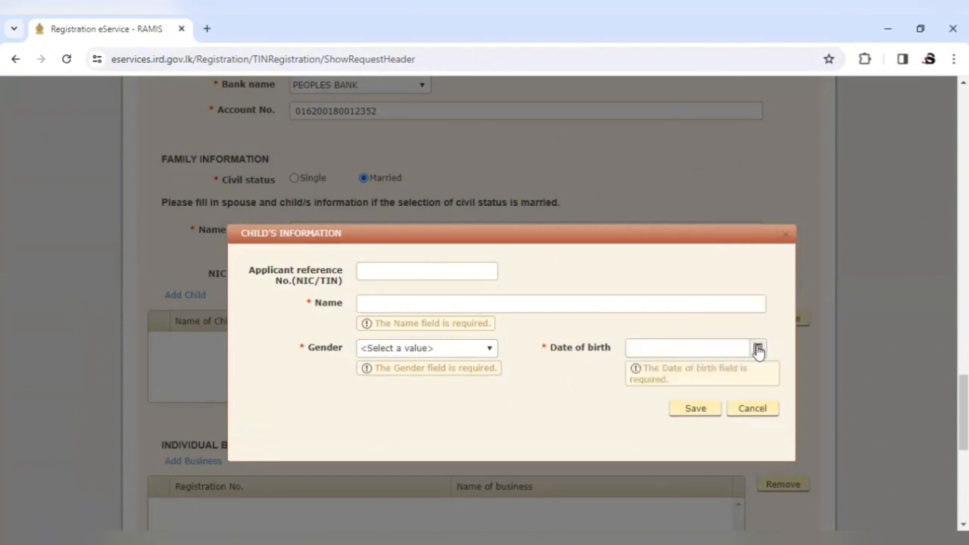
pyautogui.click(752, 409)
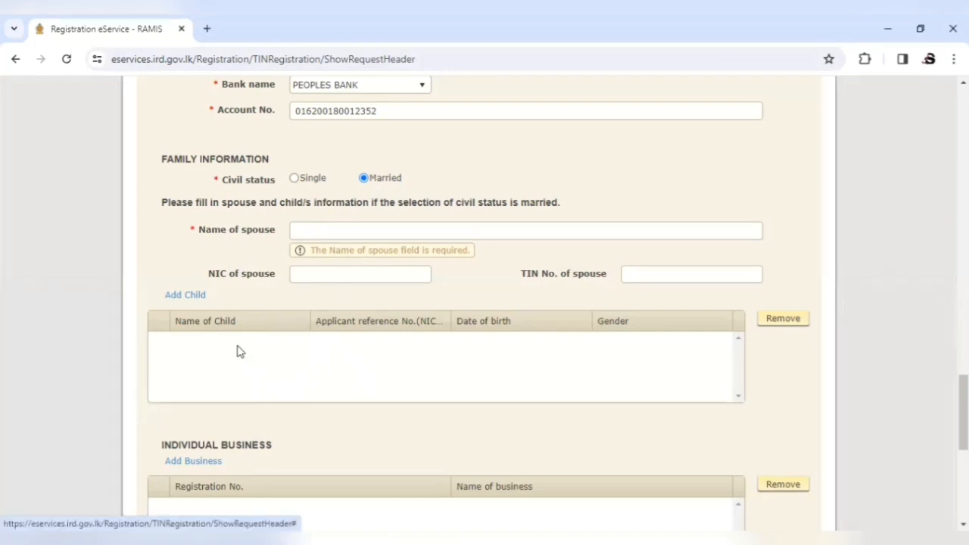
# - Reopen and cancel Add Child, then switch civil status to Single
pyautogui.click(190, 296)
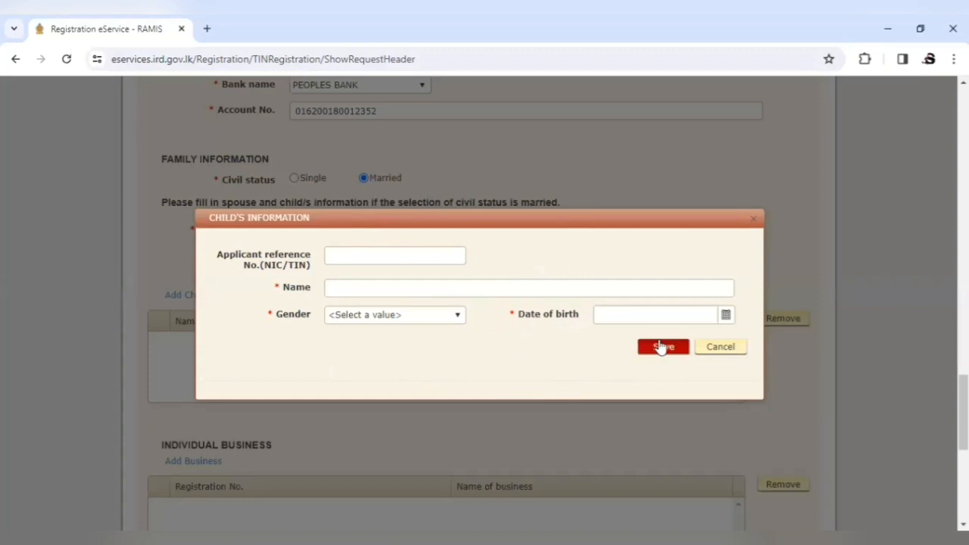
pyautogui.click(708, 350)
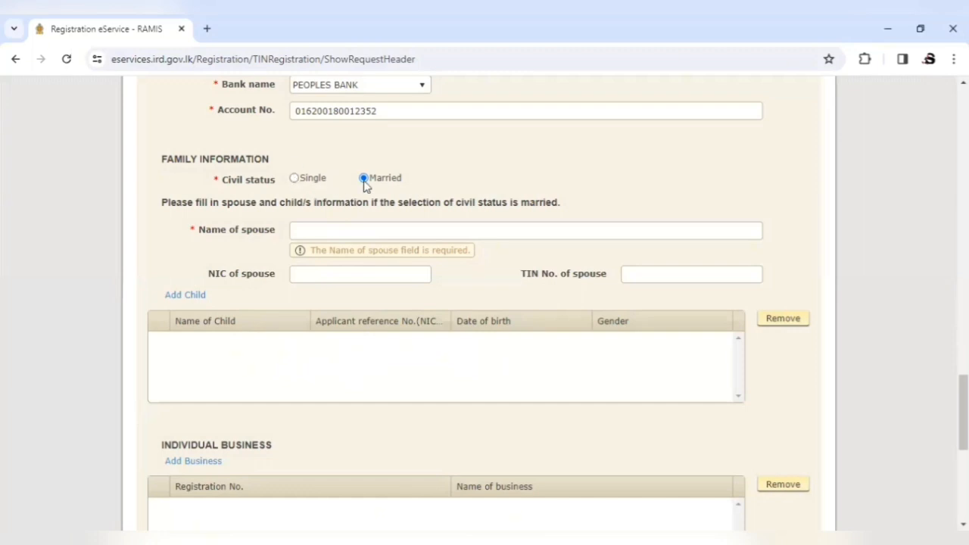
pyautogui.click(294, 179)
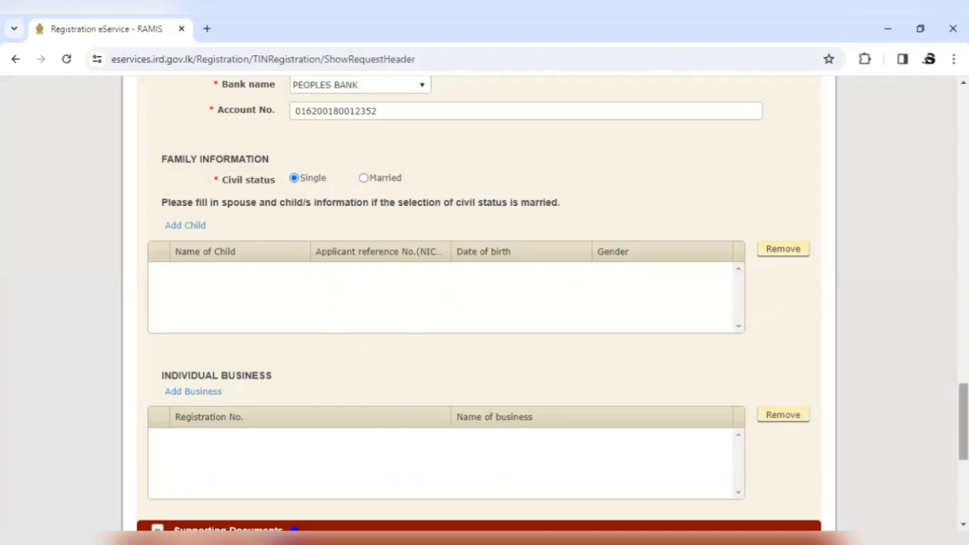
pyautogui.scroll(-2, 485, 303)
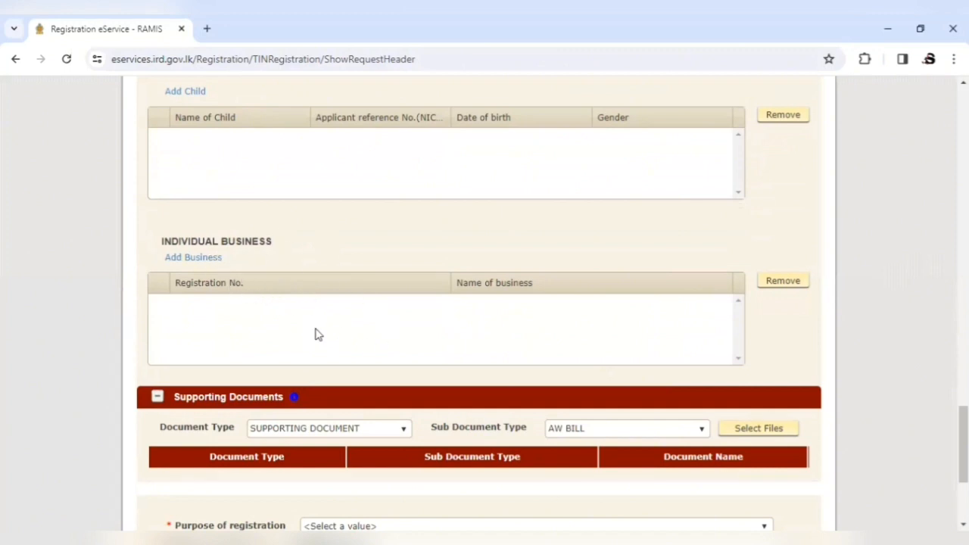
pyautogui.click(207, 258)
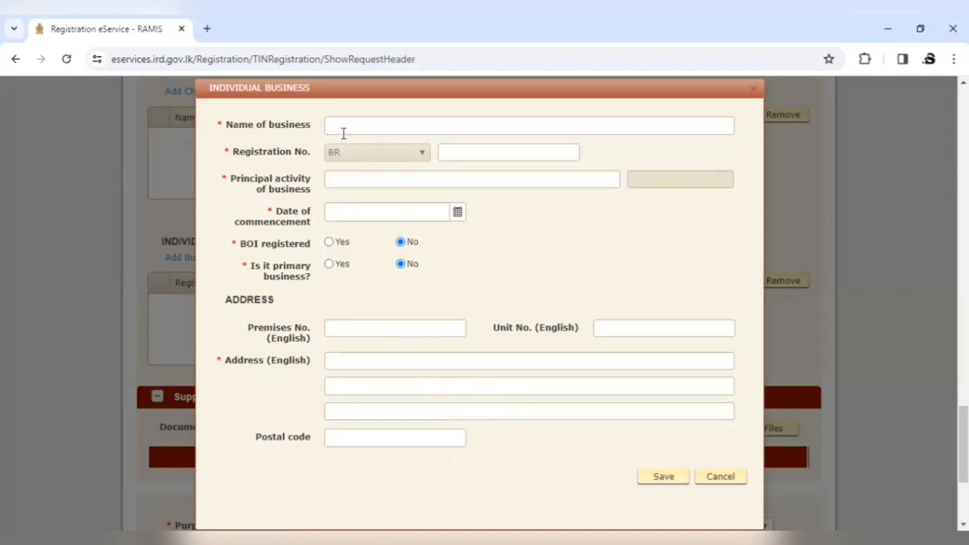
pyautogui.click(476, 152)
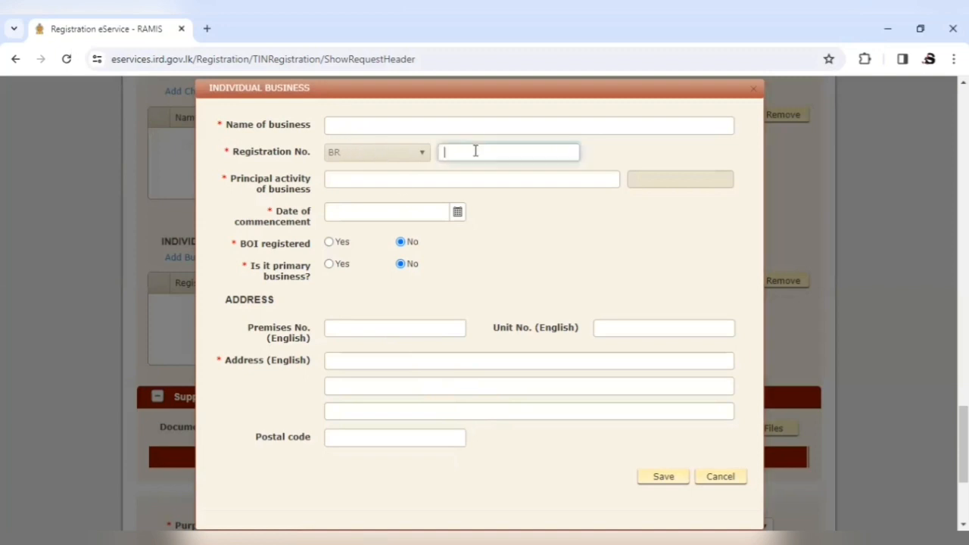
pyautogui.click(373, 179)
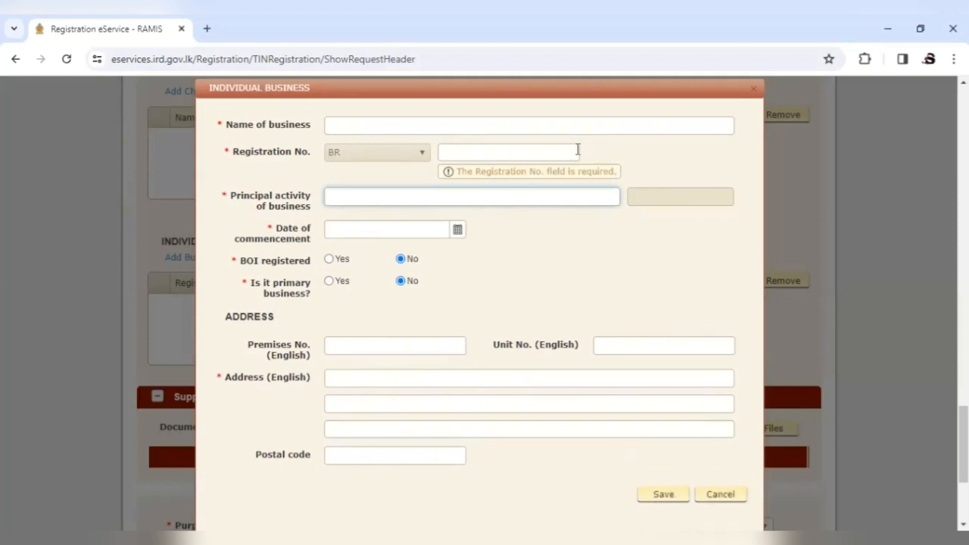
pyautogui.click(731, 499)
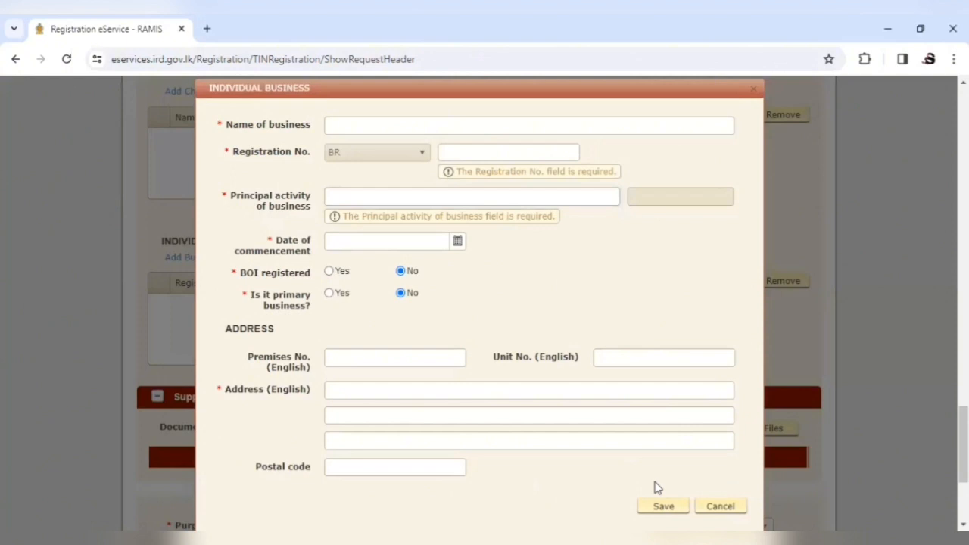
pyautogui.click(720, 506)
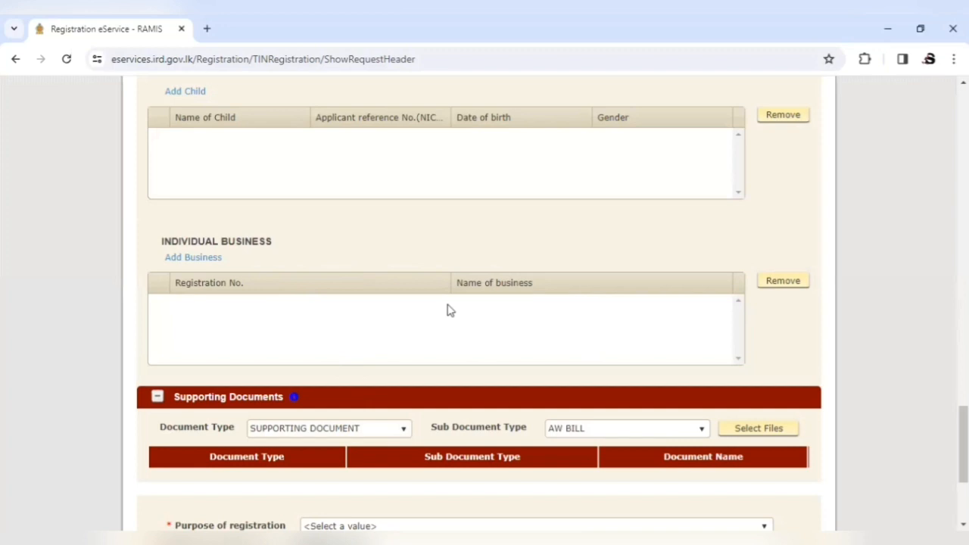
# - Keep SUPPORTING DOCUMENT, set sub document type to NATIONAL IDENTITY CARD, and choose a file to attach
pyautogui.moveTo(963, 442); pyautogui.dragTo(963, 455)
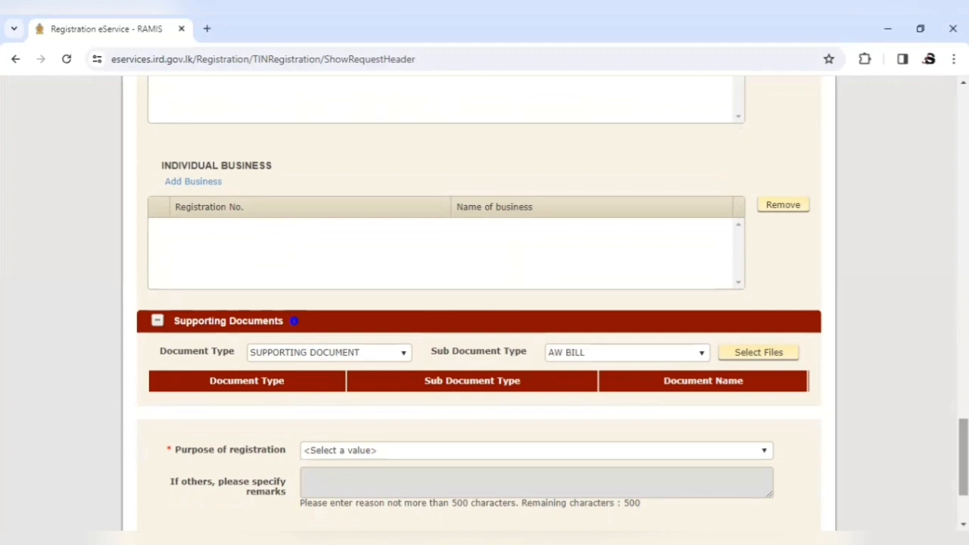
pyautogui.click(399, 354)
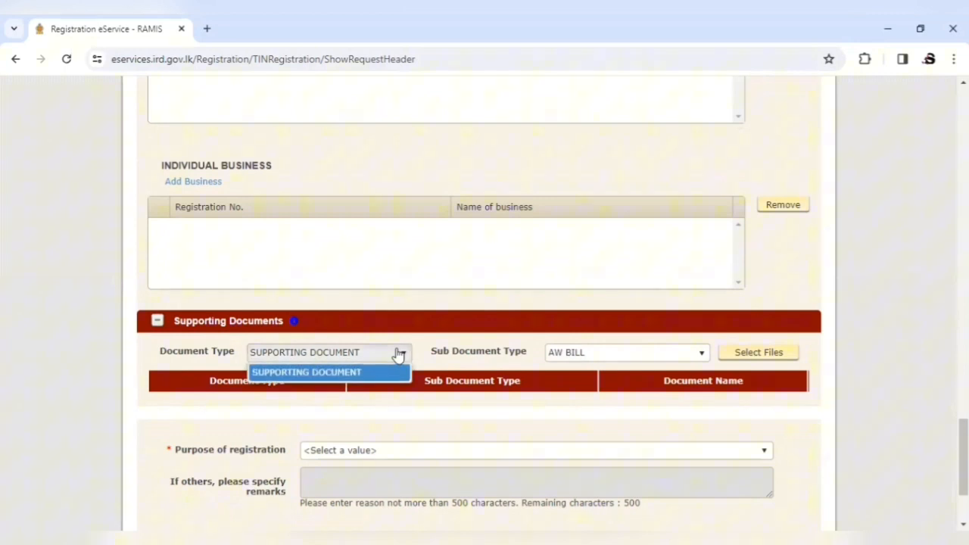
pyautogui.click(397, 353)
pyautogui.click(614, 357)
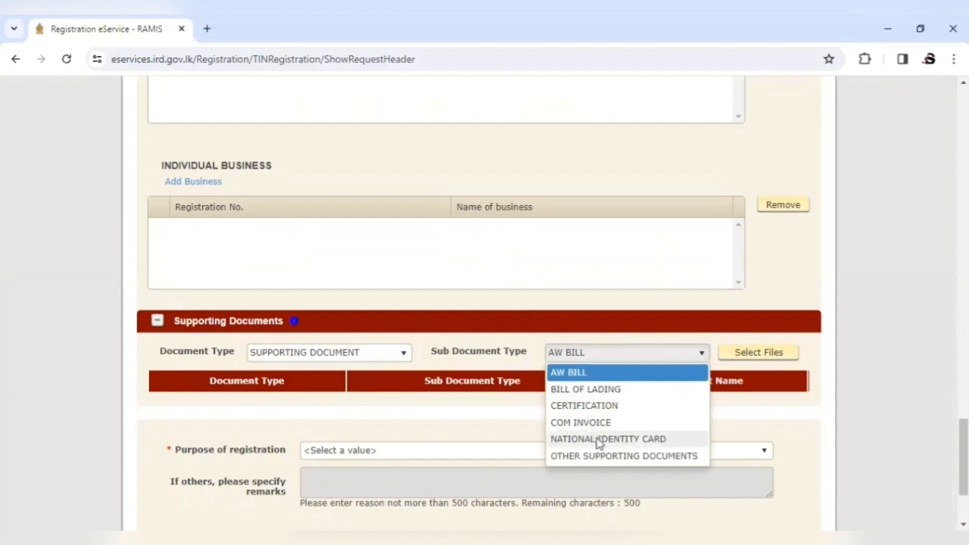
pyautogui.click(598, 441)
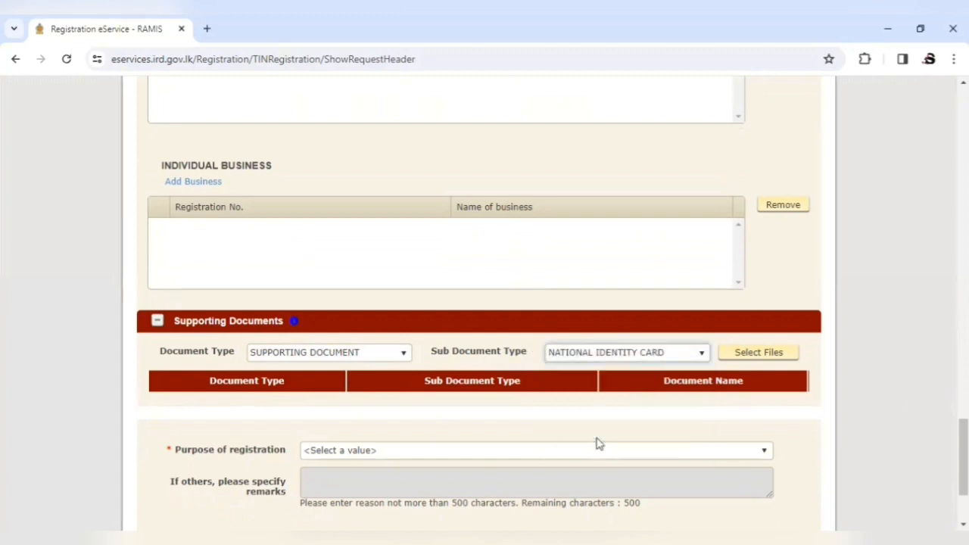
pyautogui.click(742, 357)
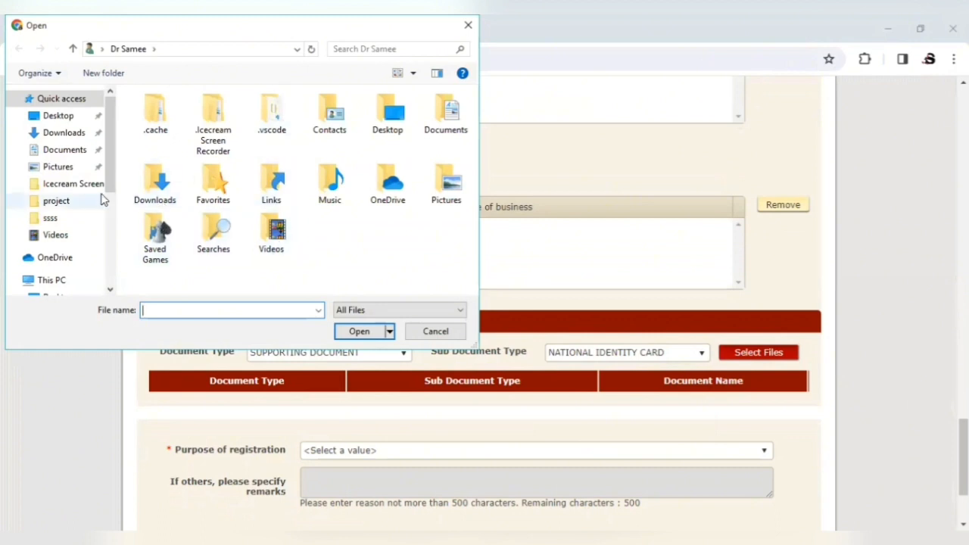
# - Attach my nic.jpg from the Desktop as the NIC supporting document
pyautogui.click(59, 115)
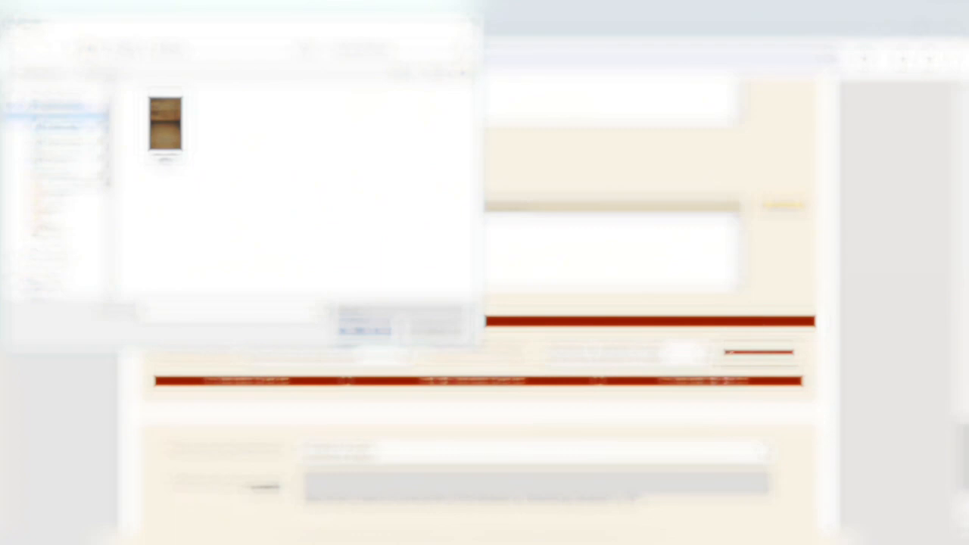
pyautogui.click(164, 127)
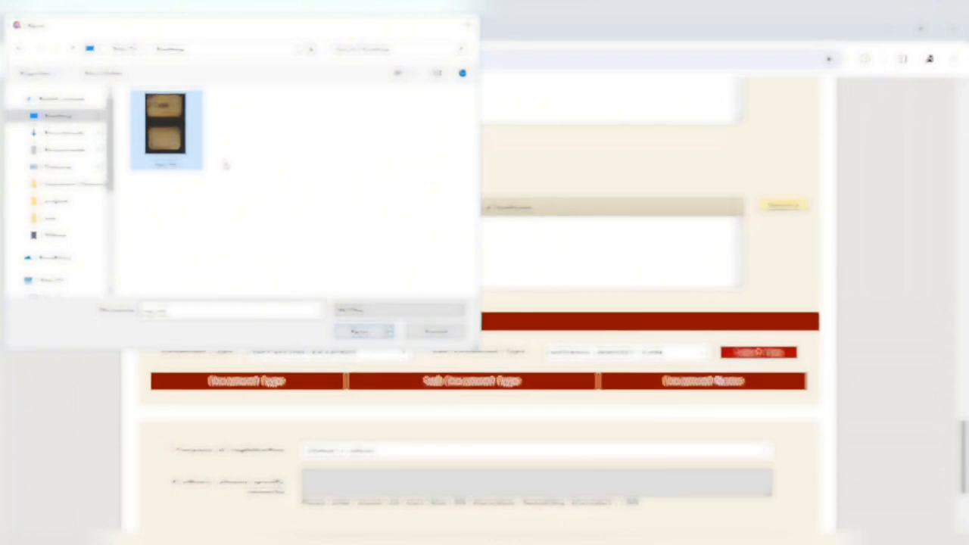
pyautogui.click(362, 333)
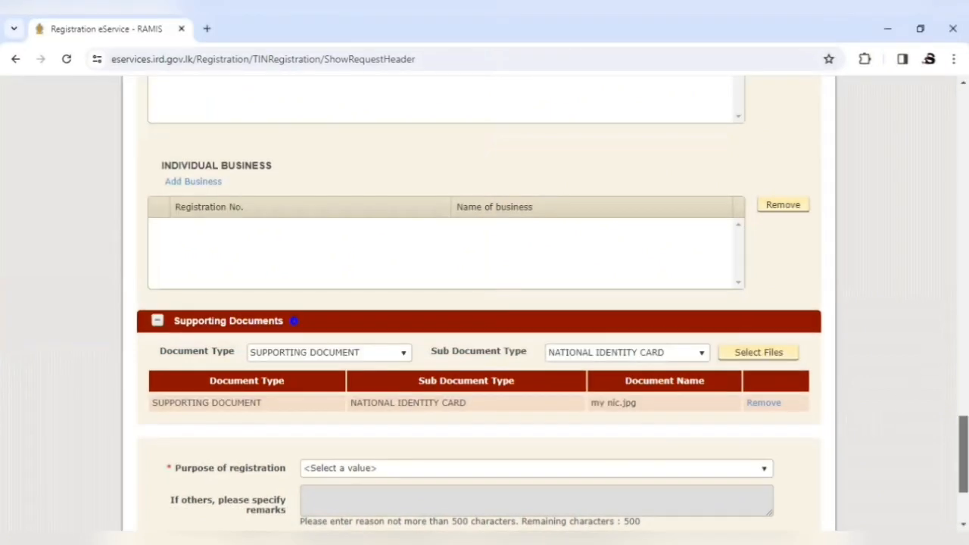
# - Confirm NATIONAL IDENTITY CARD stays selected and bring up the registration purpose choices
pyautogui.scroll(-2, 722, 374)
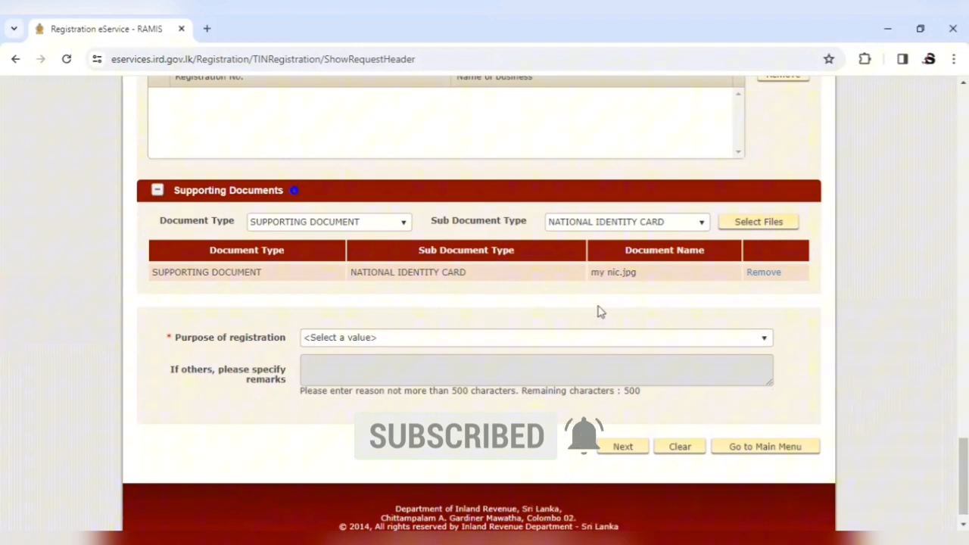
pyautogui.click(699, 226)
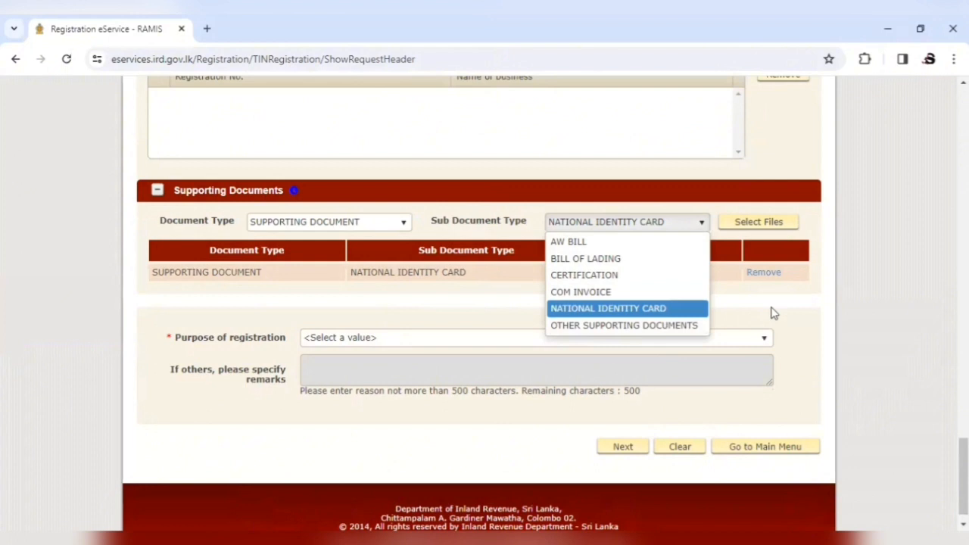
pyautogui.click(812, 320)
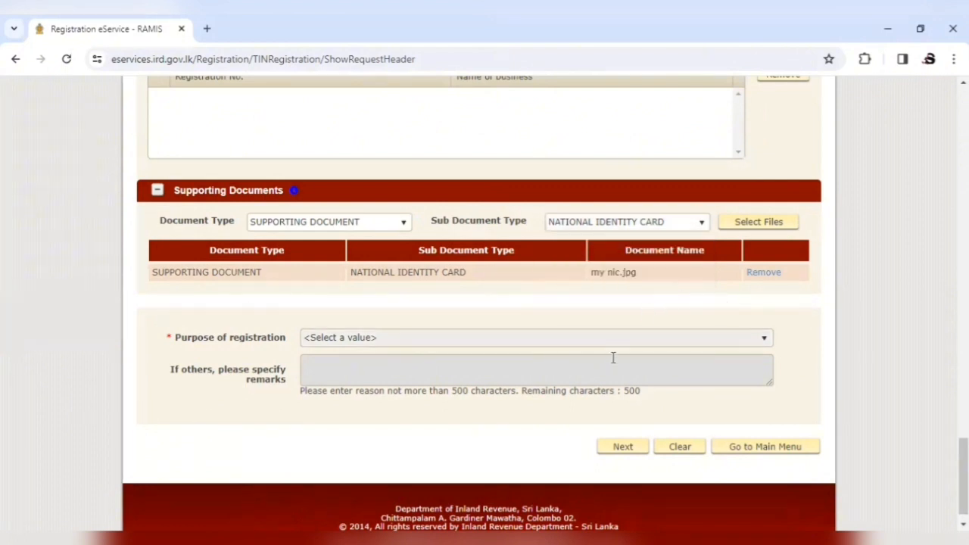
pyautogui.click(477, 342)
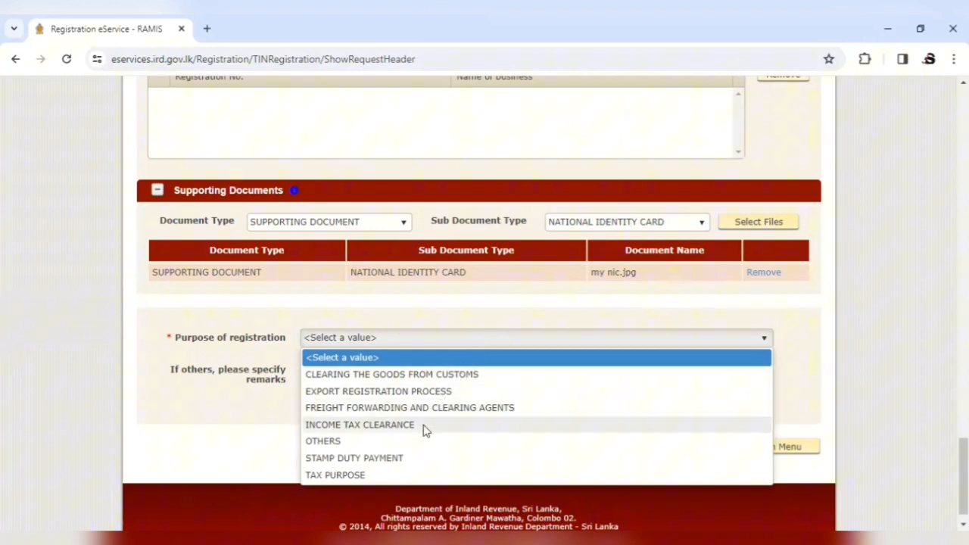
# - Choose TAX PURPOSE as the registration purpose and scroll through the form to review it
pyautogui.click(335, 475)
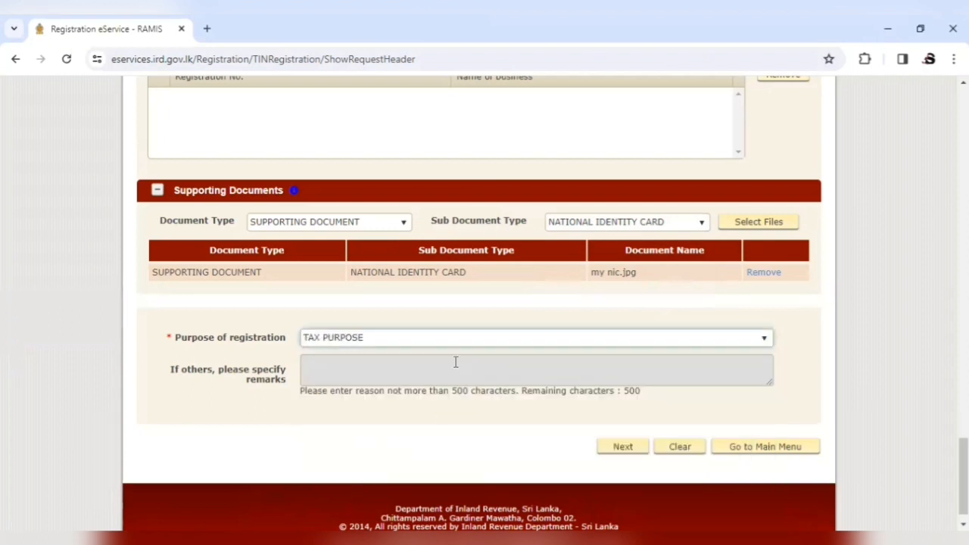
pyautogui.scroll(-1, 302, 378)
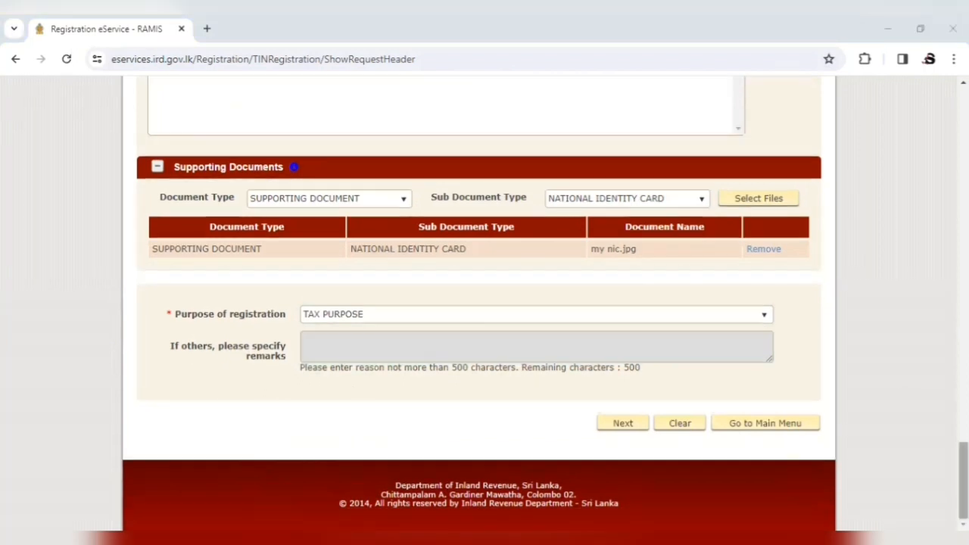
pyautogui.scroll(15, 942, 191)
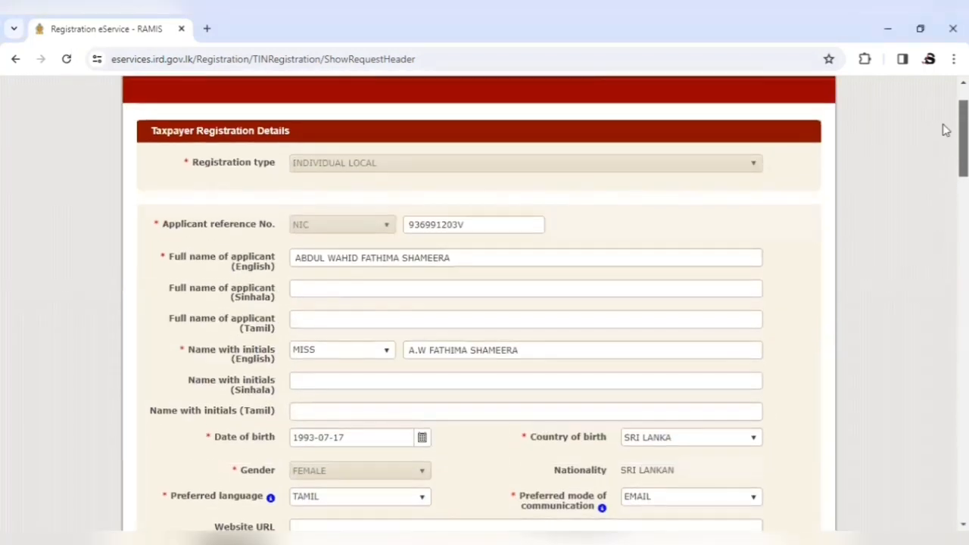
pyautogui.scroll(-2, 947, 131)
pyautogui.scroll(-15, 484, 303)
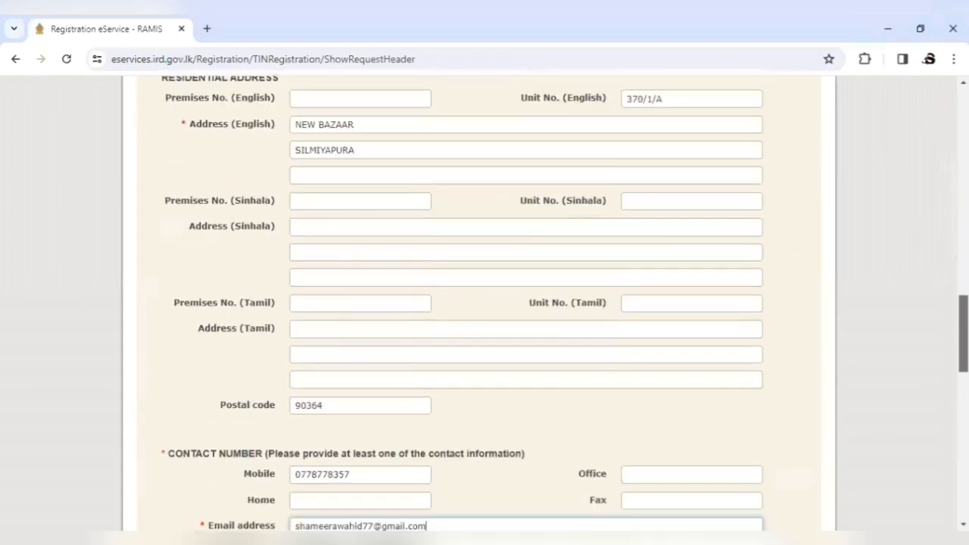
pyautogui.scroll(-3, 484, 302)
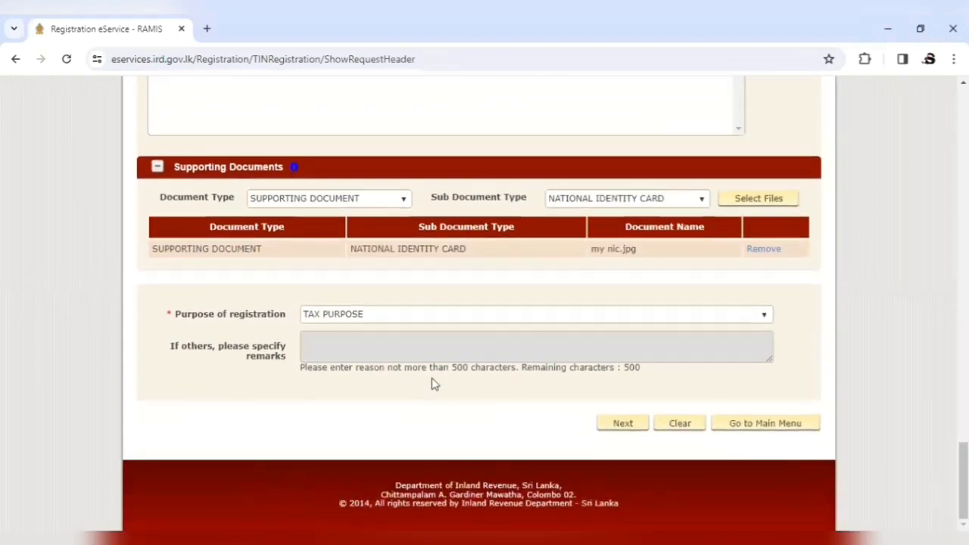
# - Submit the form with Next and scroll the review page down to the captcha entry
pyautogui.click(623, 424)
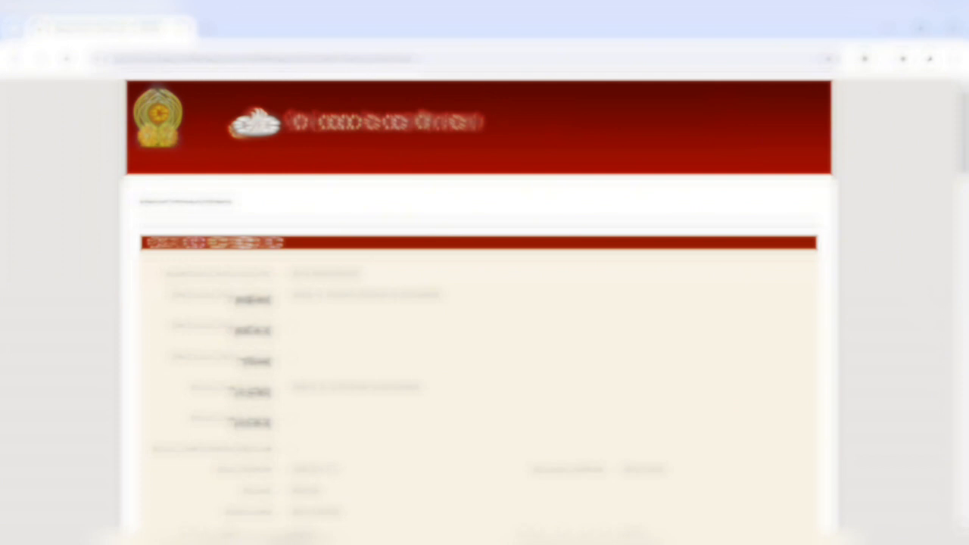
pyautogui.scroll(-3, 484, 303)
pyautogui.scroll(3, 485, 303)
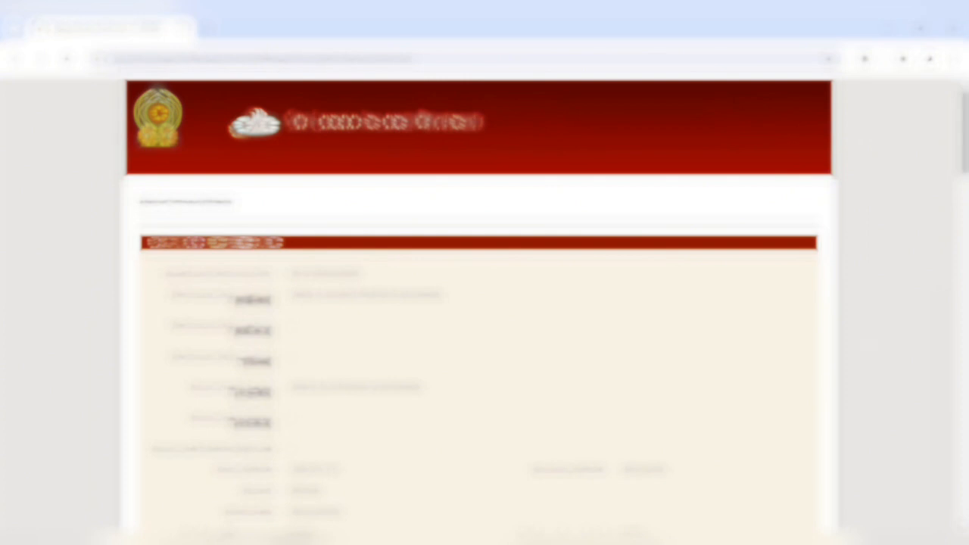
pyautogui.scroll(-5, 484, 303)
pyautogui.scroll(-10, 485, 303)
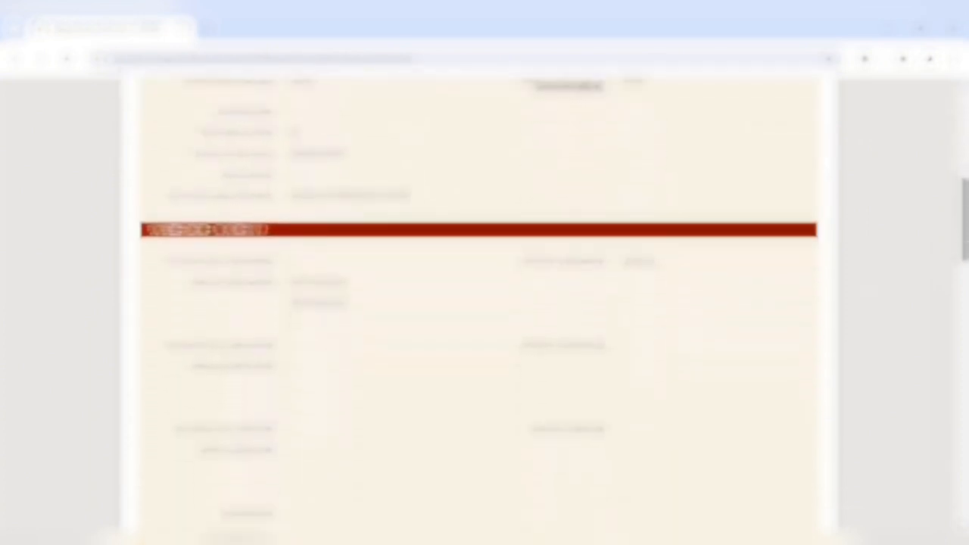
pyautogui.scroll(-3, 644, 374)
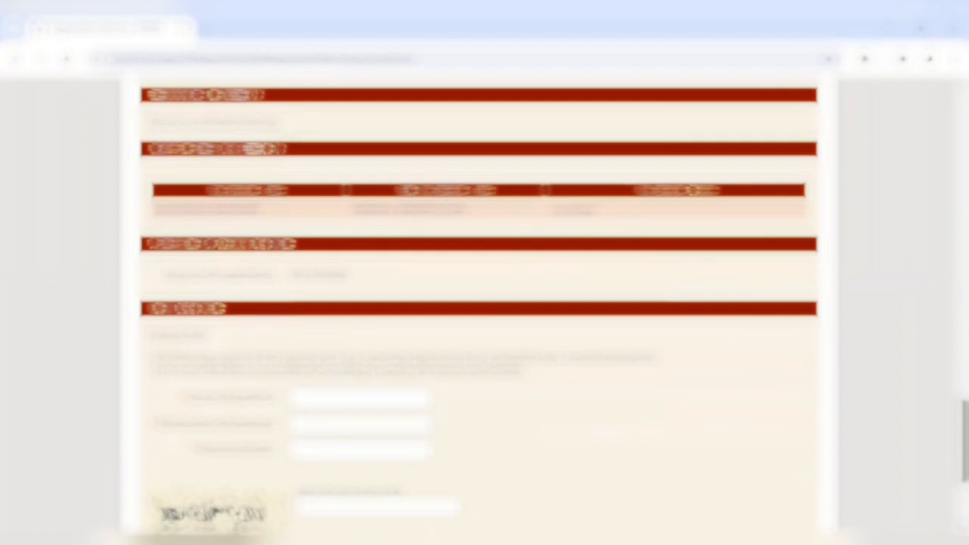